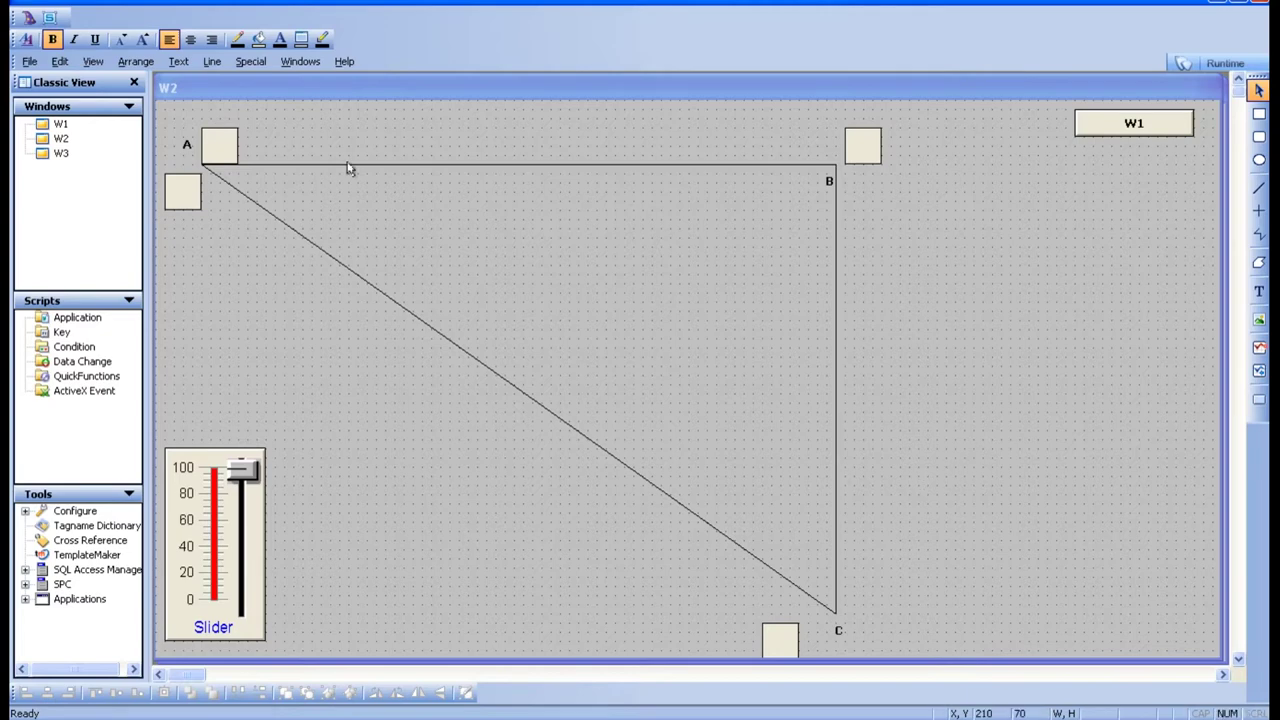
Delete the three extra squares and place the remaining one just above line AB near corner A, at X 60, Y 20.
left_click_drag(212, 144, 228, 142)
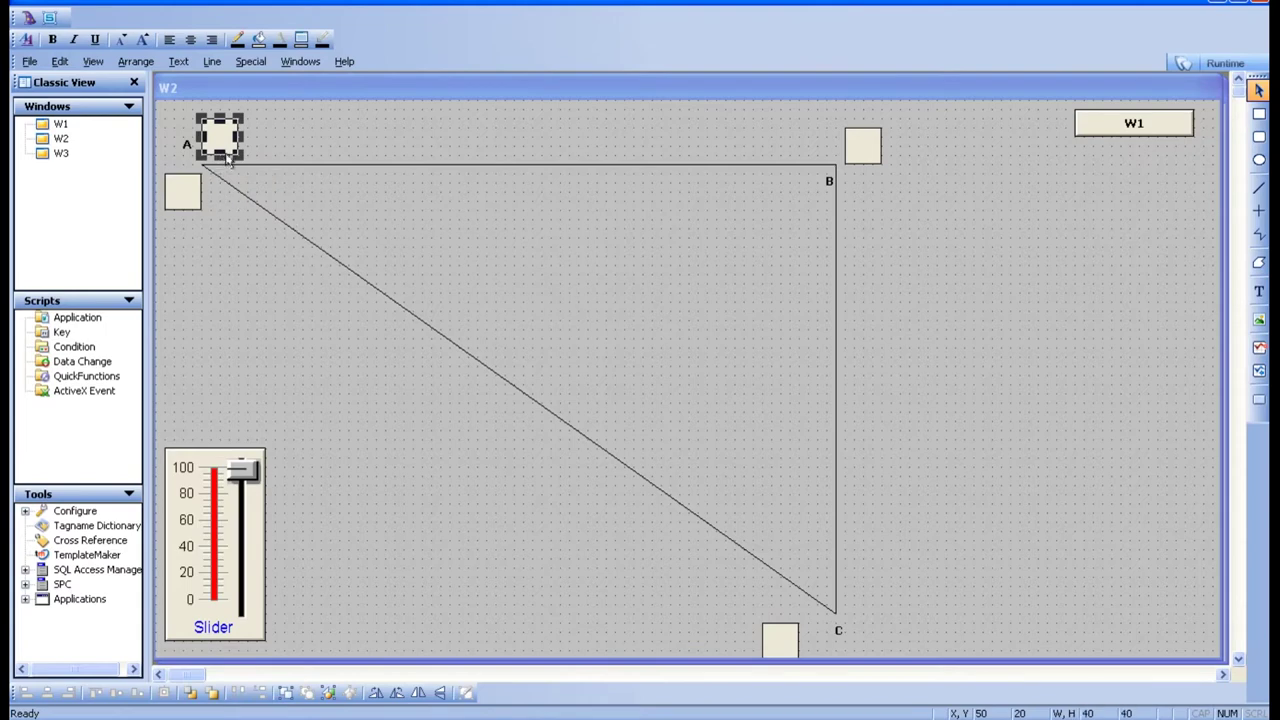
left_click(174, 195)
key("Delete")
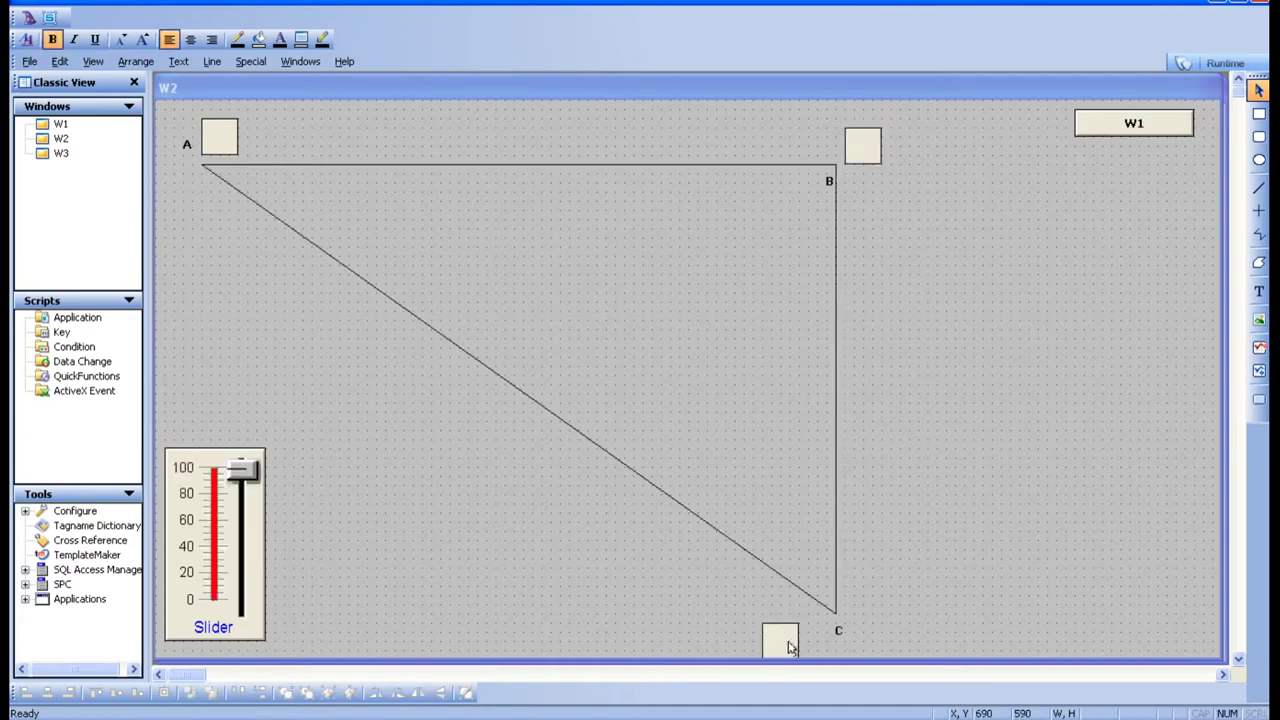
left_click(788, 648)
key("Delete")
left_click(865, 160)
key("Delete")
left_click(215, 128)
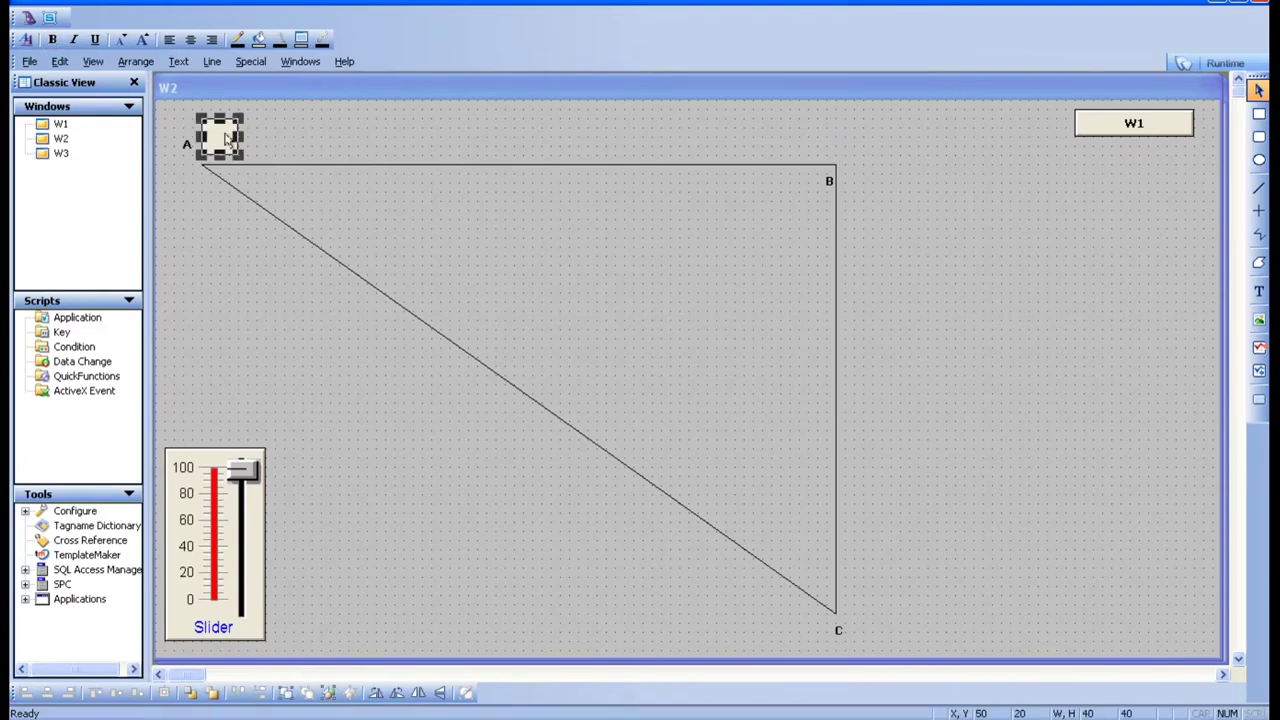
left_click(249, 254)
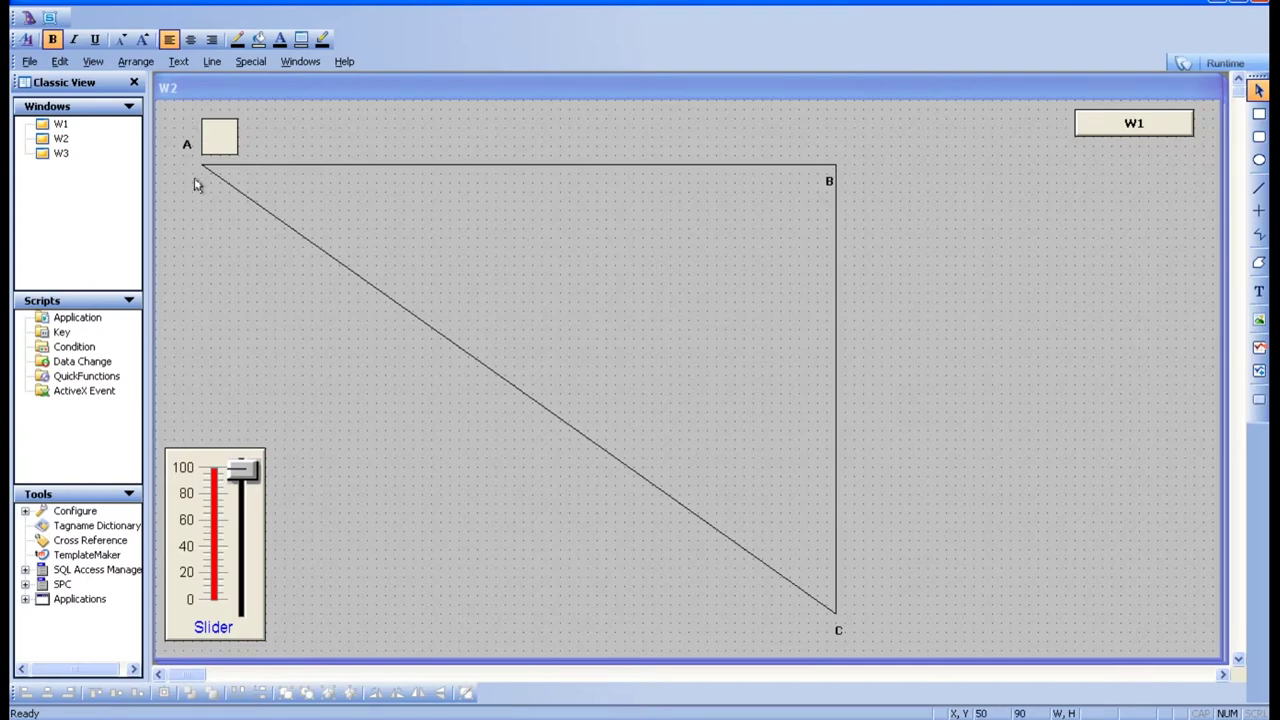
mouse_move(221, 133)
left_mouse_down()
mouse_move(186, 214)
mouse_move(226, 142)
left_mouse_up()
left_click(227, 359)
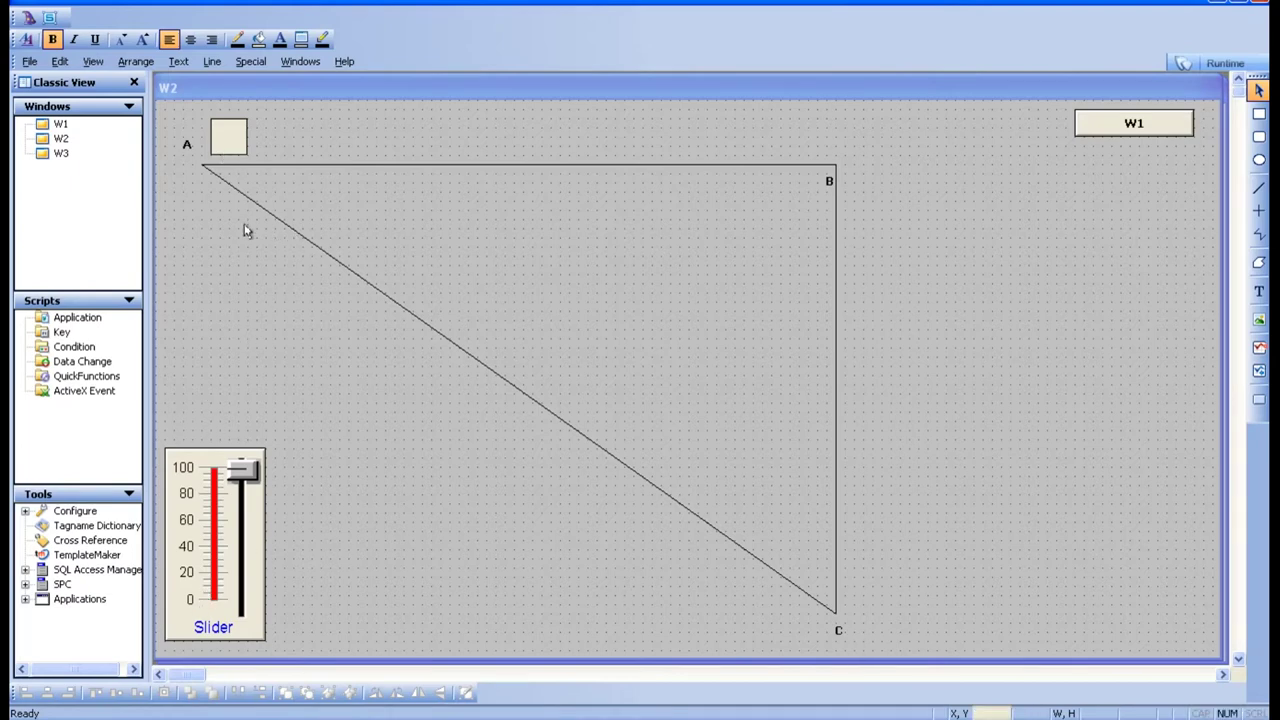
Set the right-end value to 30 in the horizontal location link of the square at corner A.
double_click(230, 137)
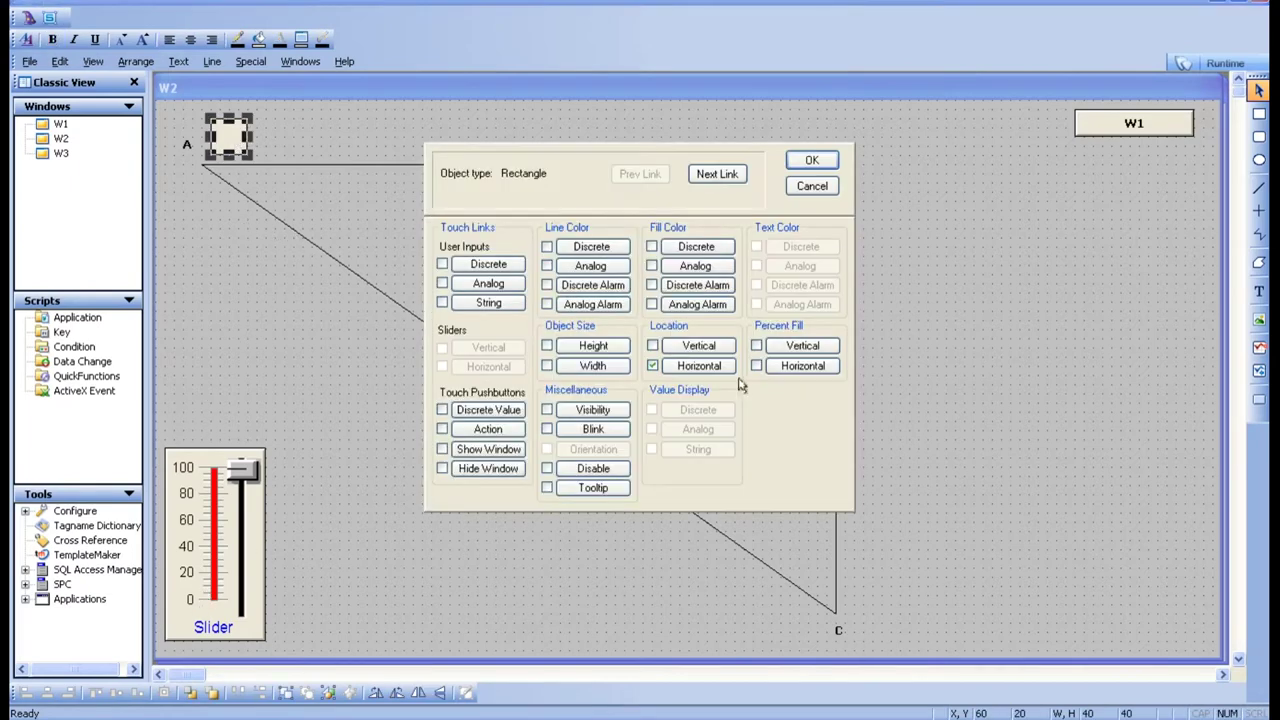
left_click(699, 366)
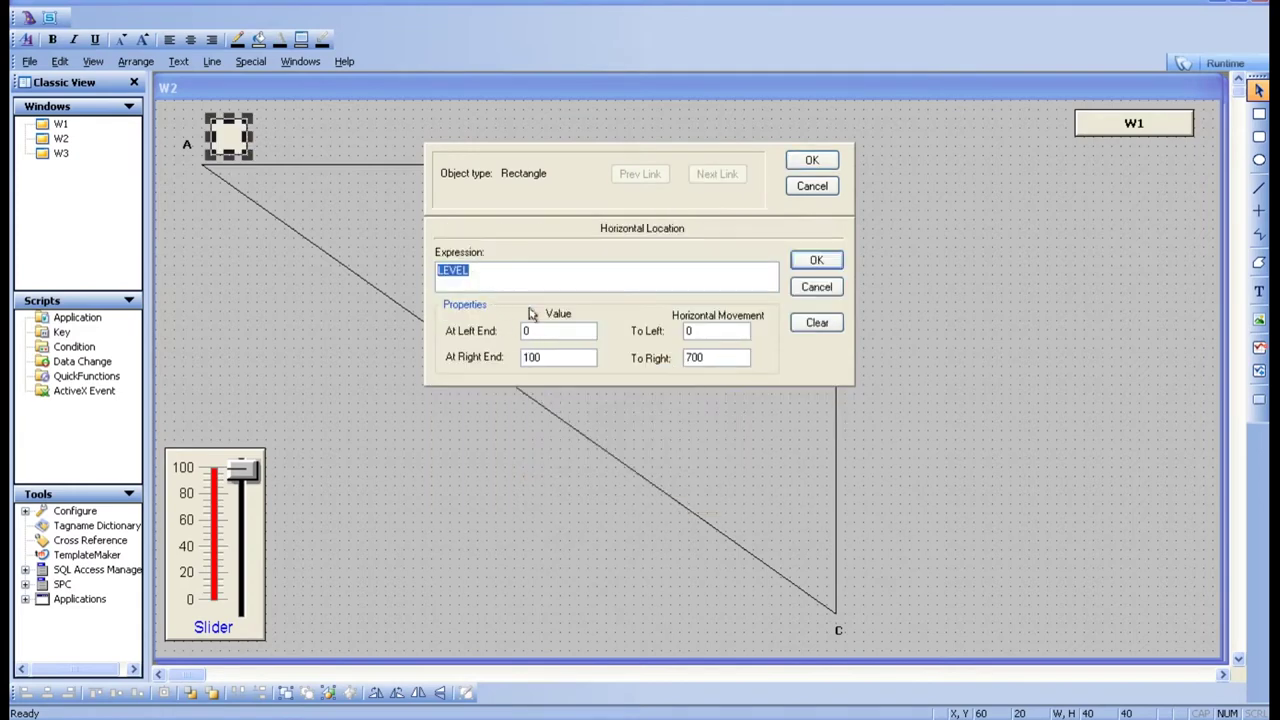
double_click(545, 357)
type("30")
left_click(835, 262)
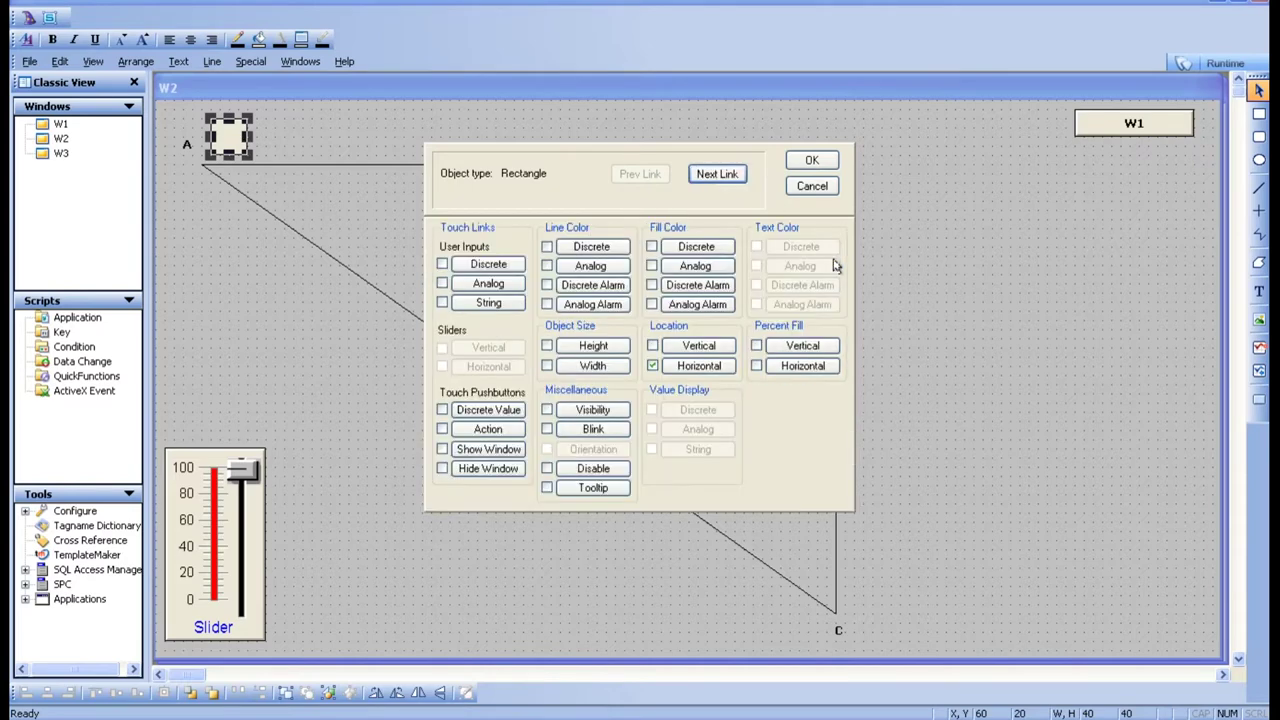
Add a vertical location link to the square on LEVEL, with value 31 at top, 60 at bottom and 300 downward movement.
left_click(686, 345)
left_click(519, 330)
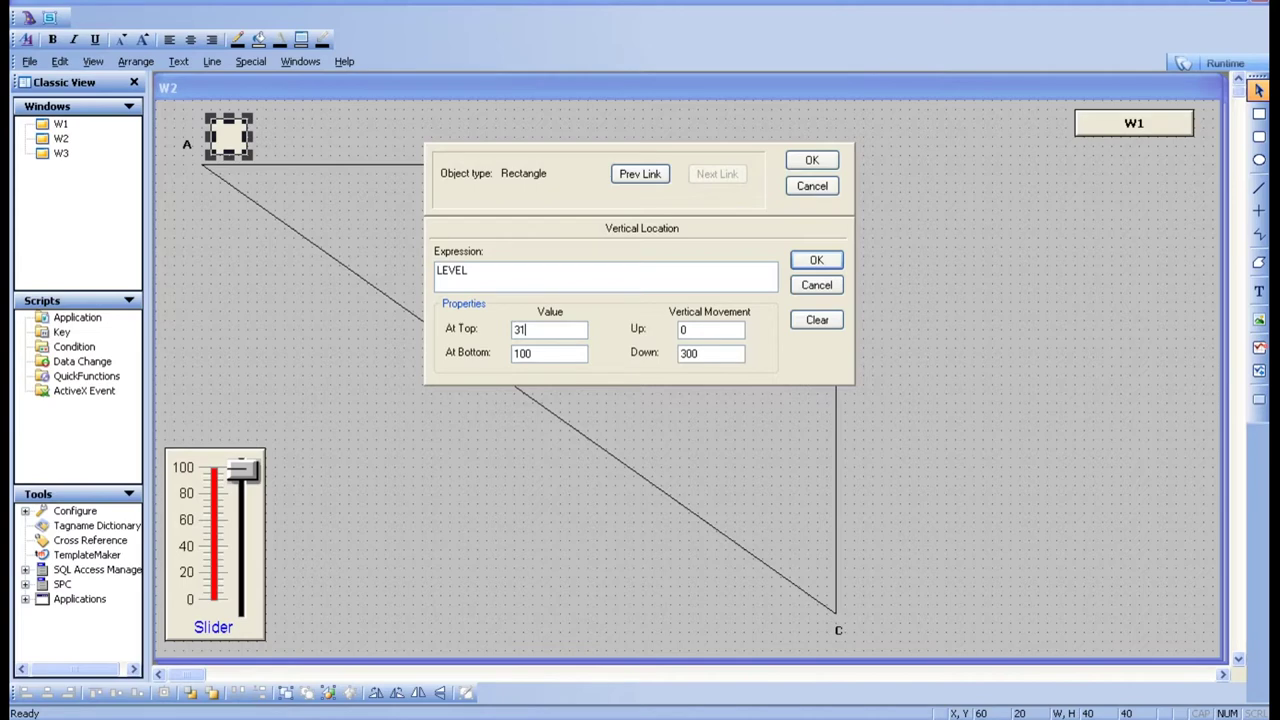
double_click(538, 355)
type("60")
left_click(816, 262)
left_click(814, 162)
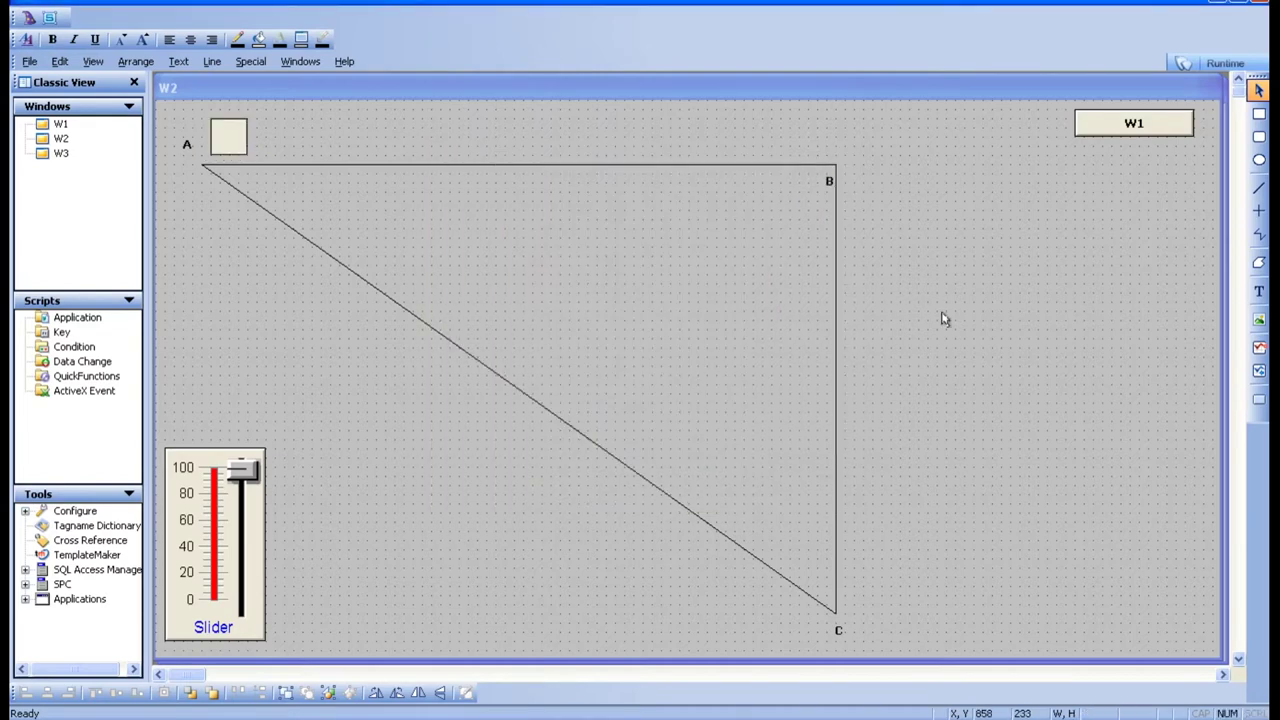
Start the runtime in demo mode, ignoring the missing license, and bring up window W2.
left_click(1217, 62)
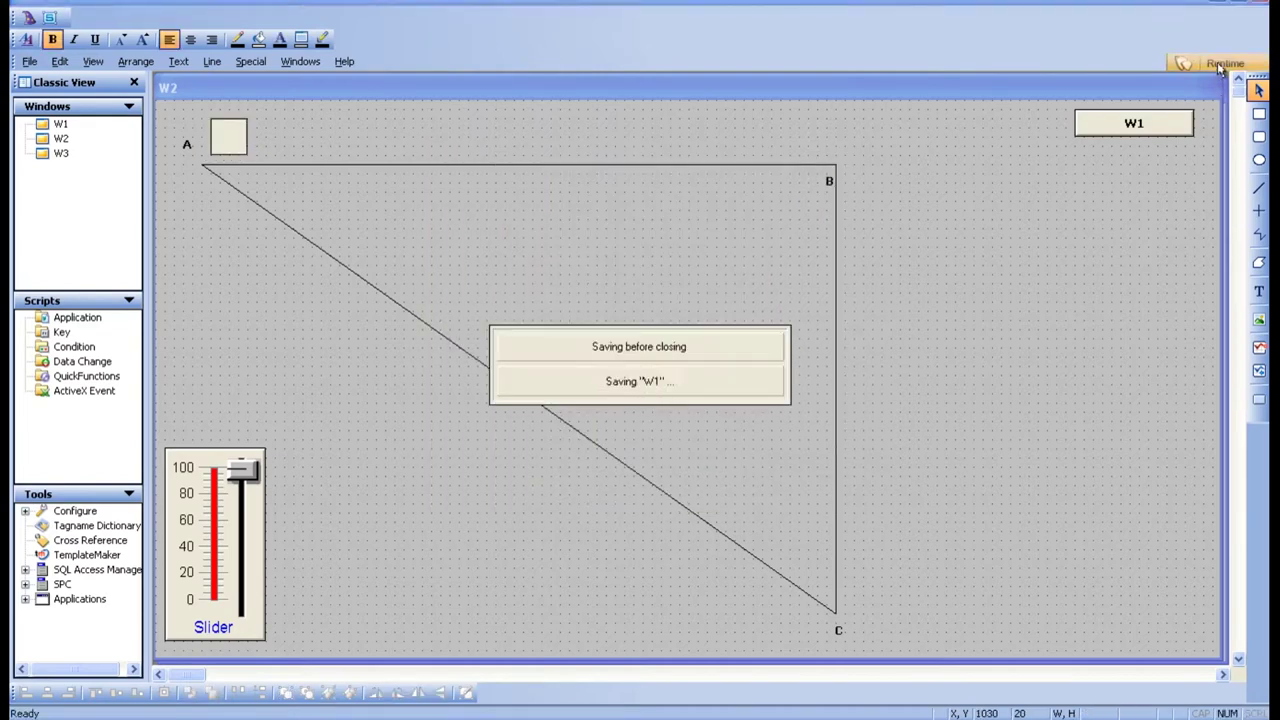
left_click(650, 405)
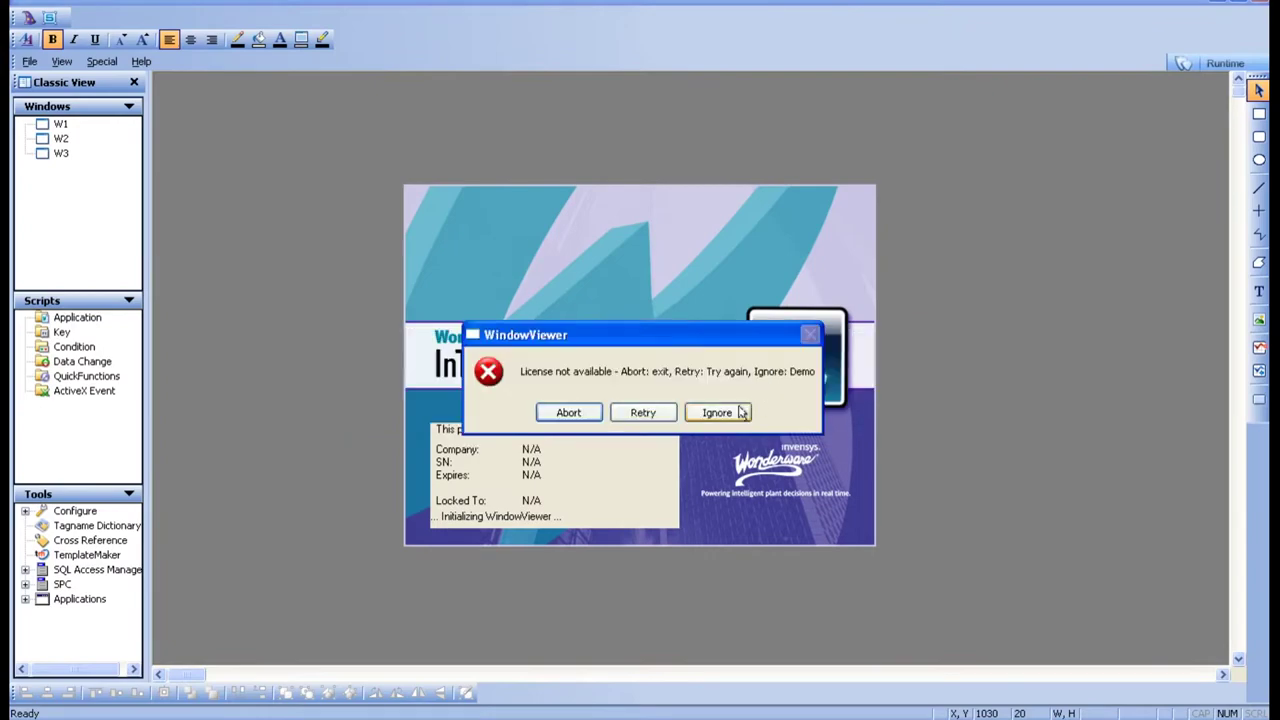
left_click(717, 413)
left_click(643, 414)
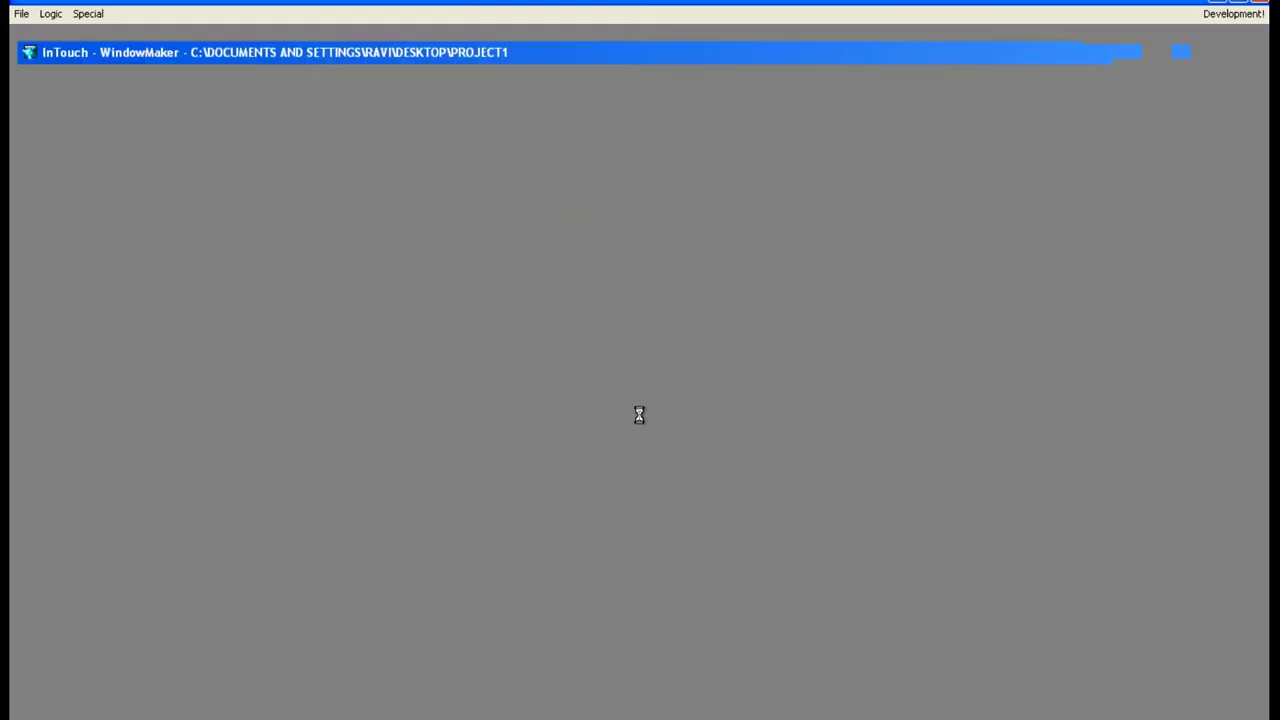
left_click(1008, 80)
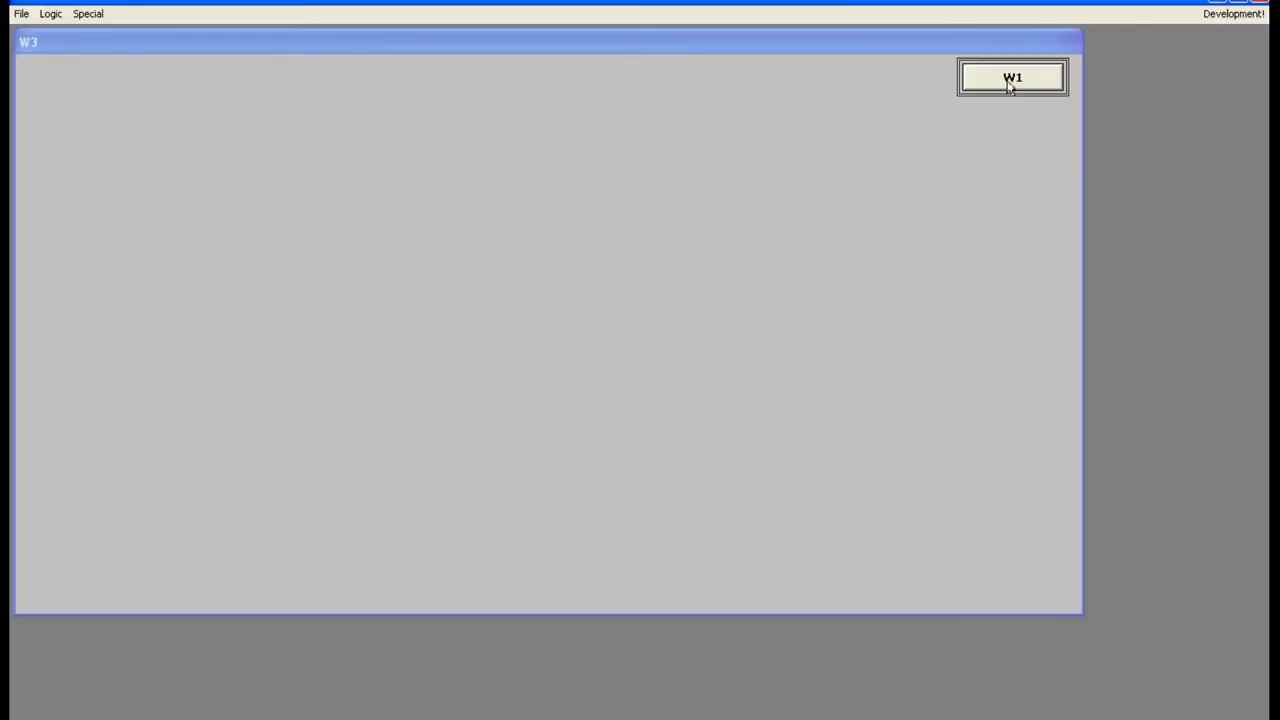
left_click(906, 90)
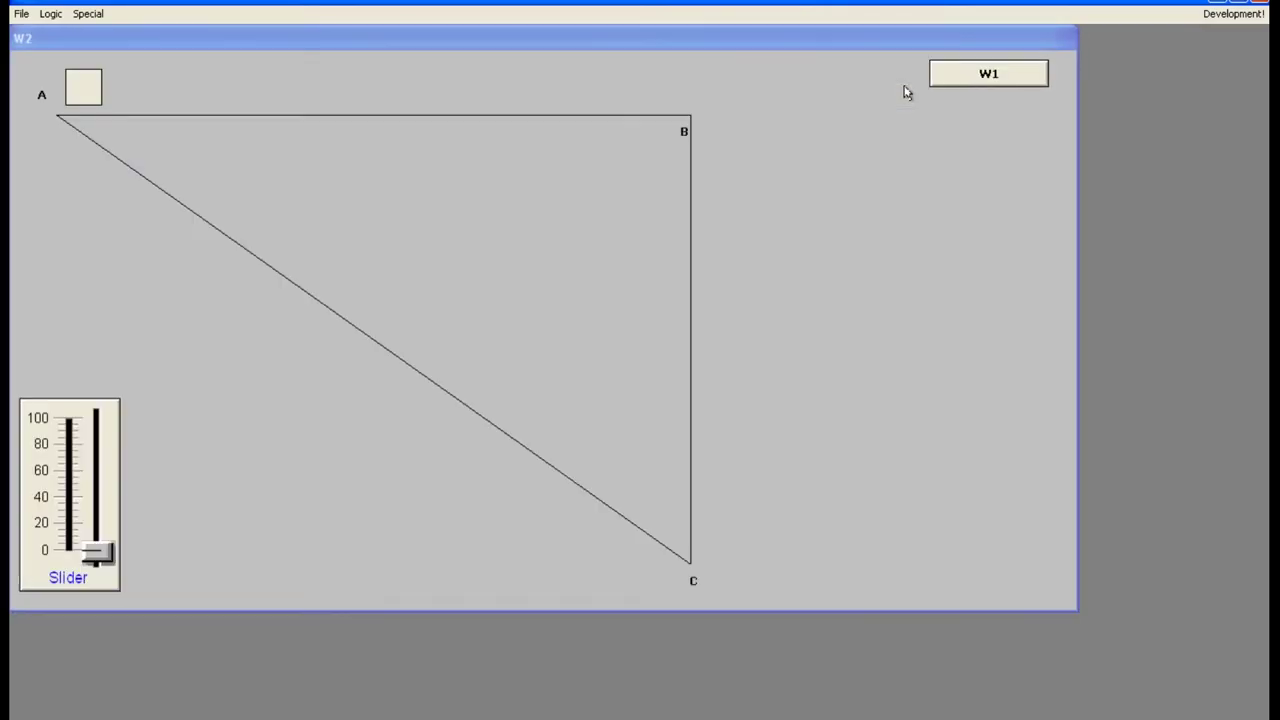
Test the square's motion by raising the slider from 0 to just under 60, reset it to 0 and return to development.
left_click(99, 551)
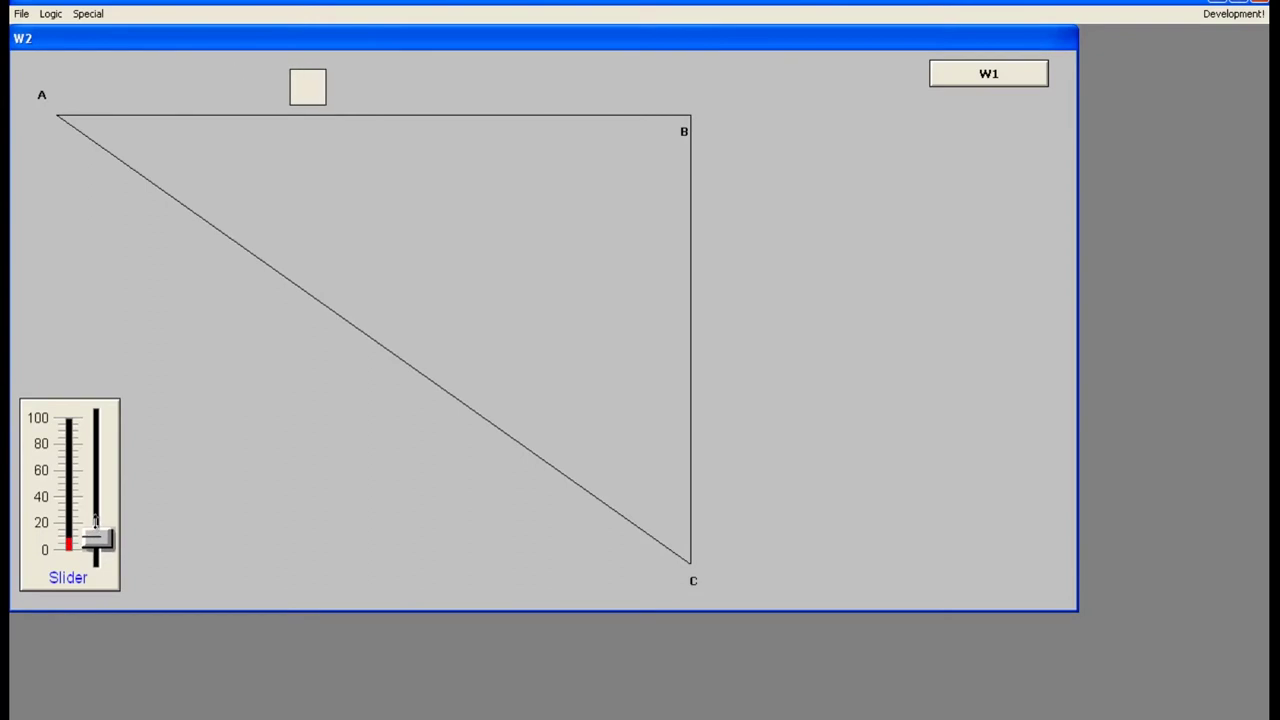
left_click_drag(97, 545, 88, 493)
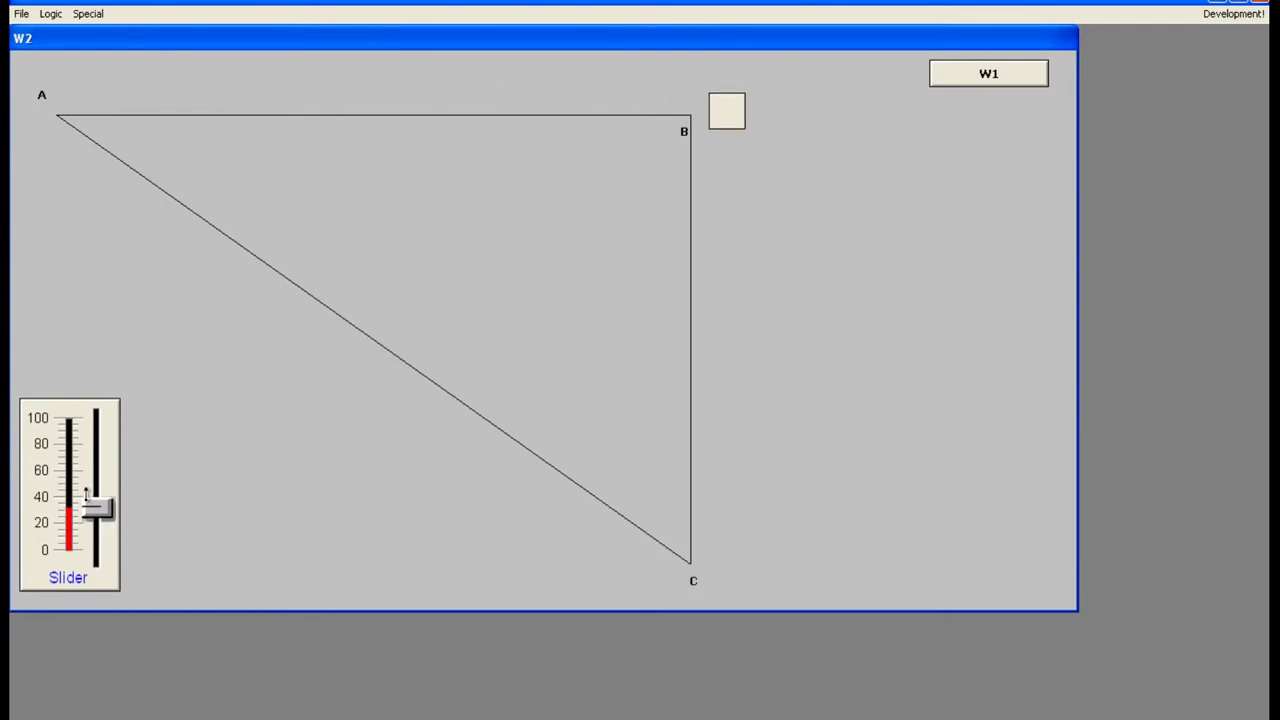
left_click_drag(86, 493, 80, 461)
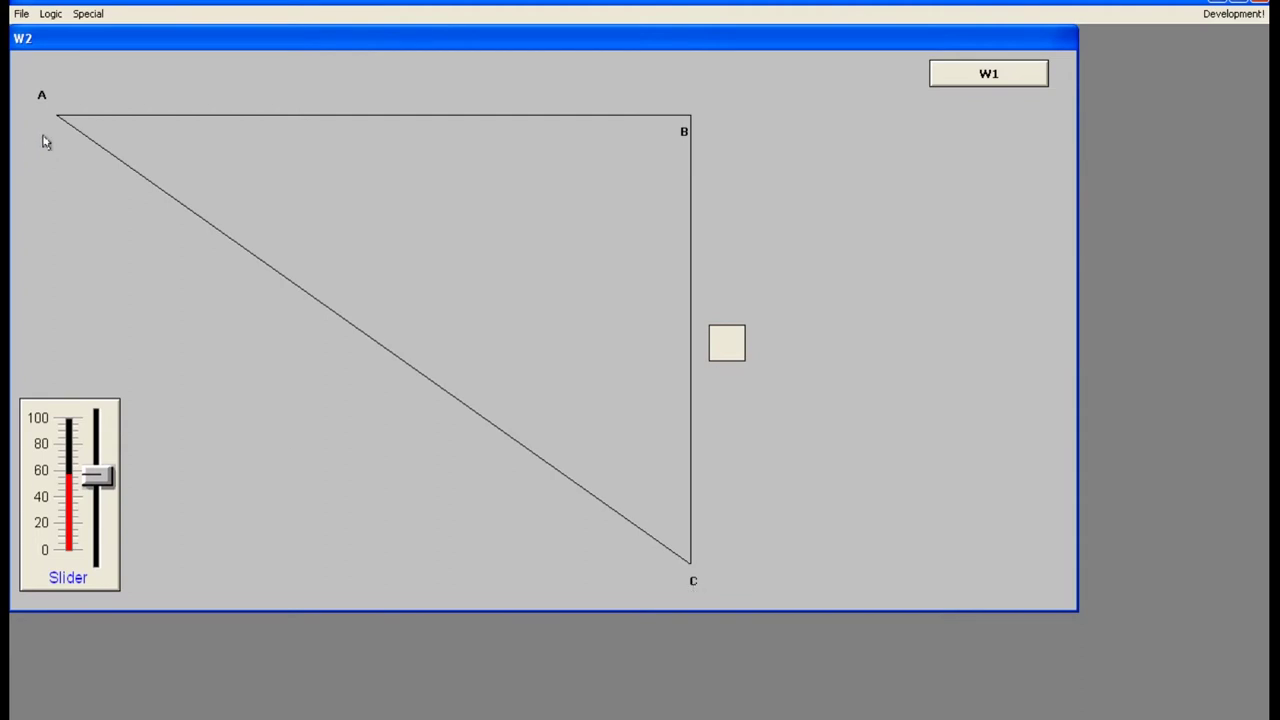
left_click_drag(98, 476, 103, 594)
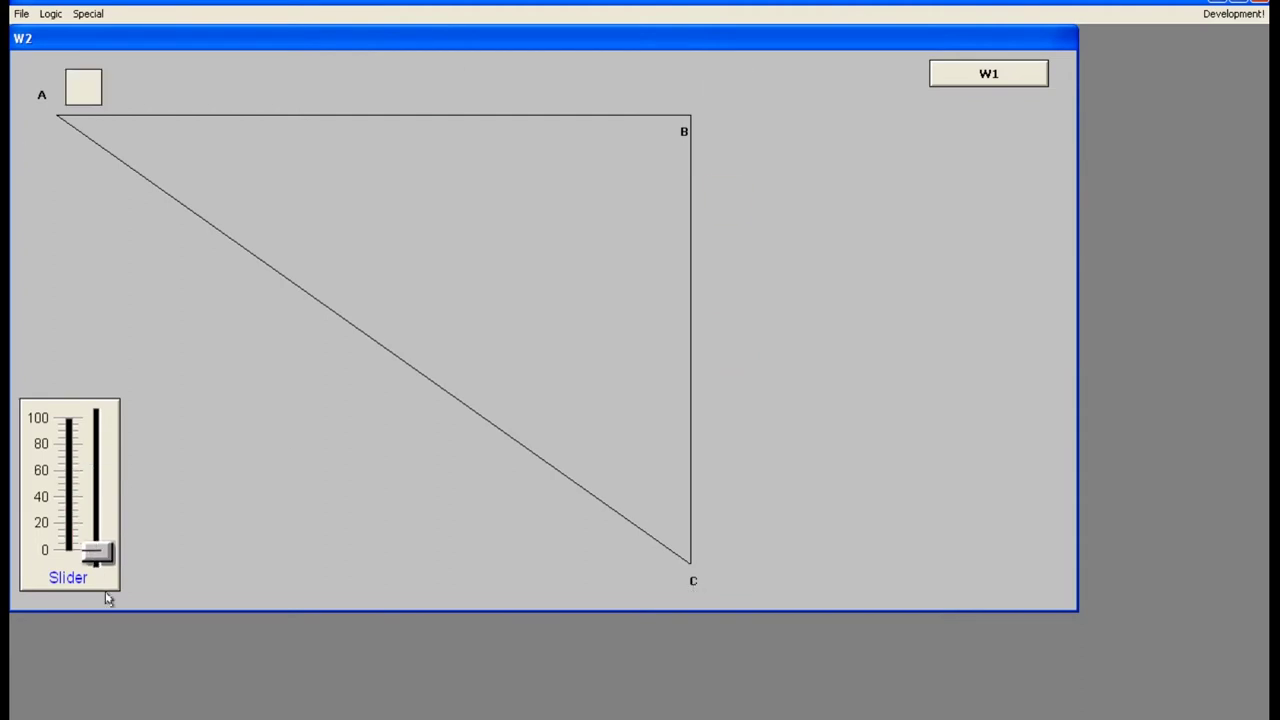
left_click(1233, 14)
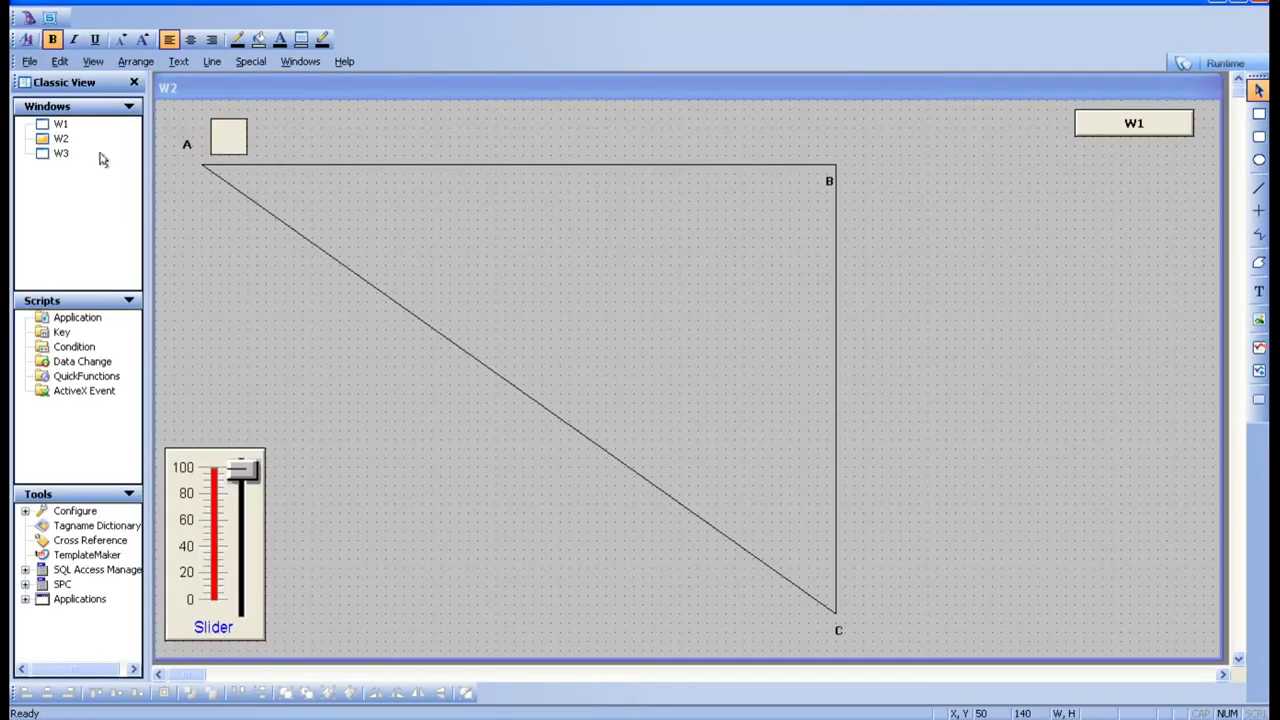
Increase the downward movement in the square's vertical location link so that the square travels down to corner C.
double_click(217, 143)
left_click(718, 350)
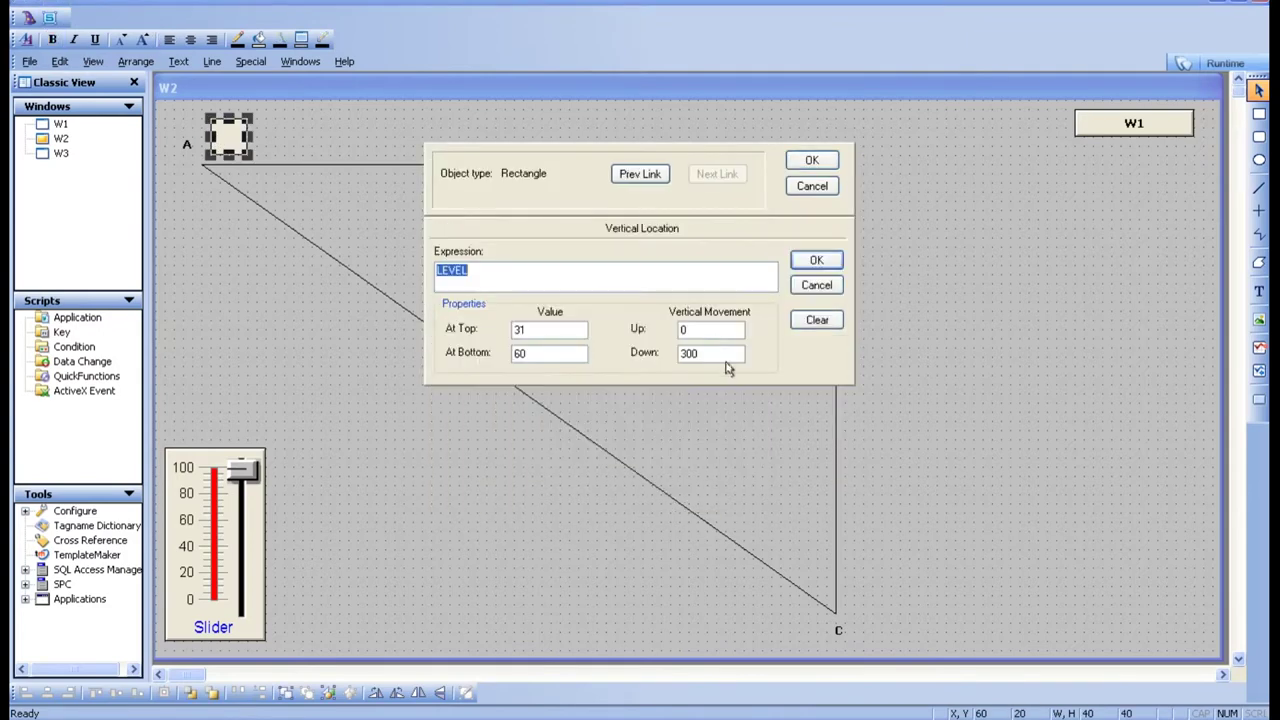
double_click(712, 354)
type("5")
left_click(816, 260)
left_click(812, 161)
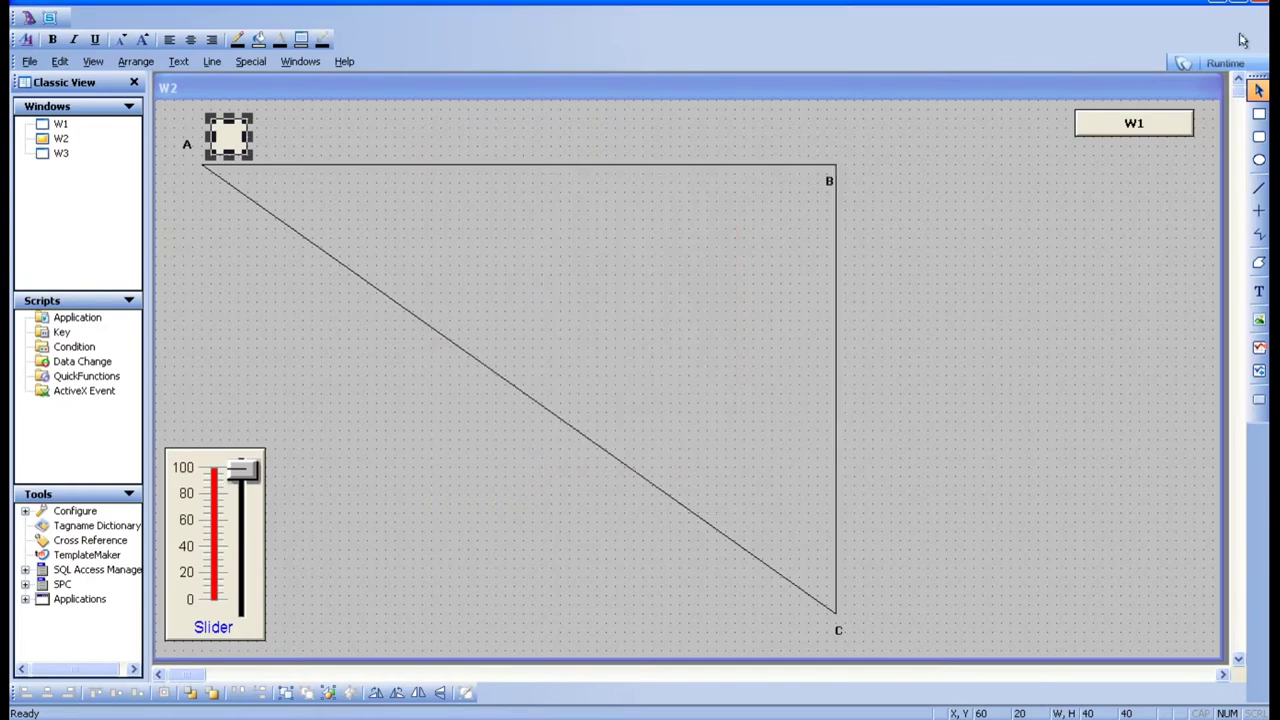
Run the application, raise the slider to about 60 to check the path A-B-C, reset it to 0 and return to development.
left_click(1216, 65)
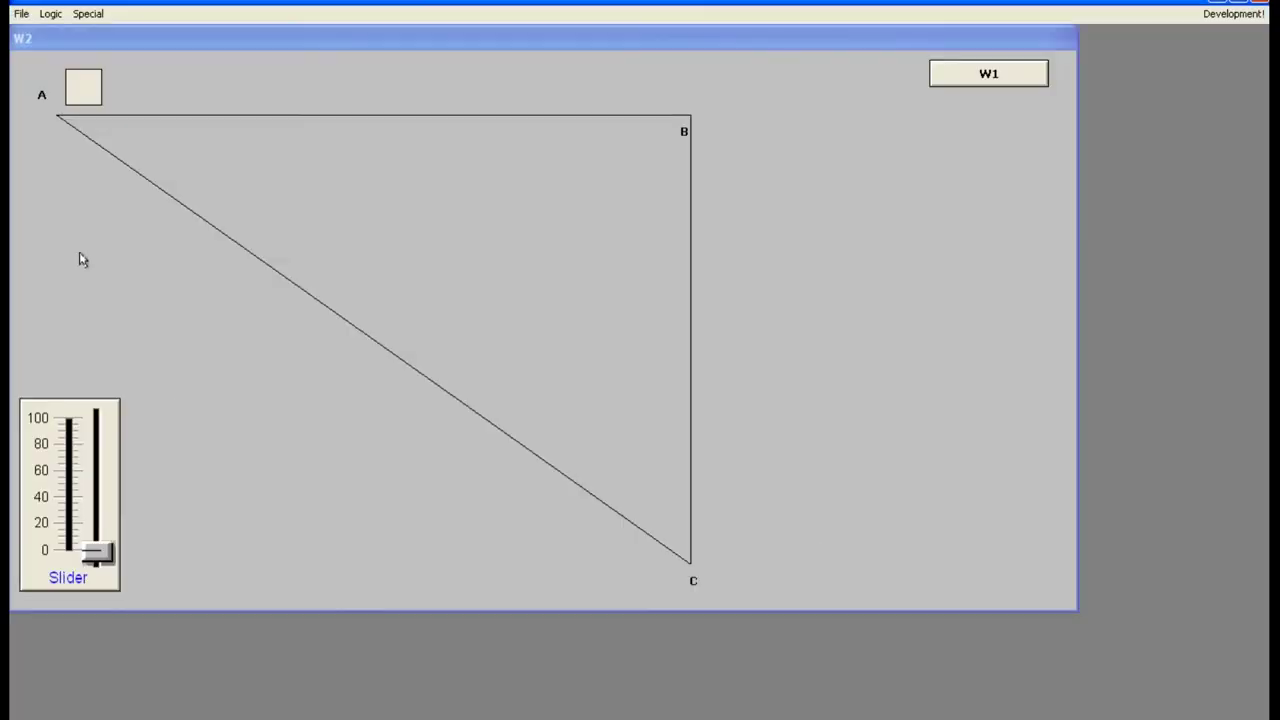
left_click_drag(97, 553, 105, 455)
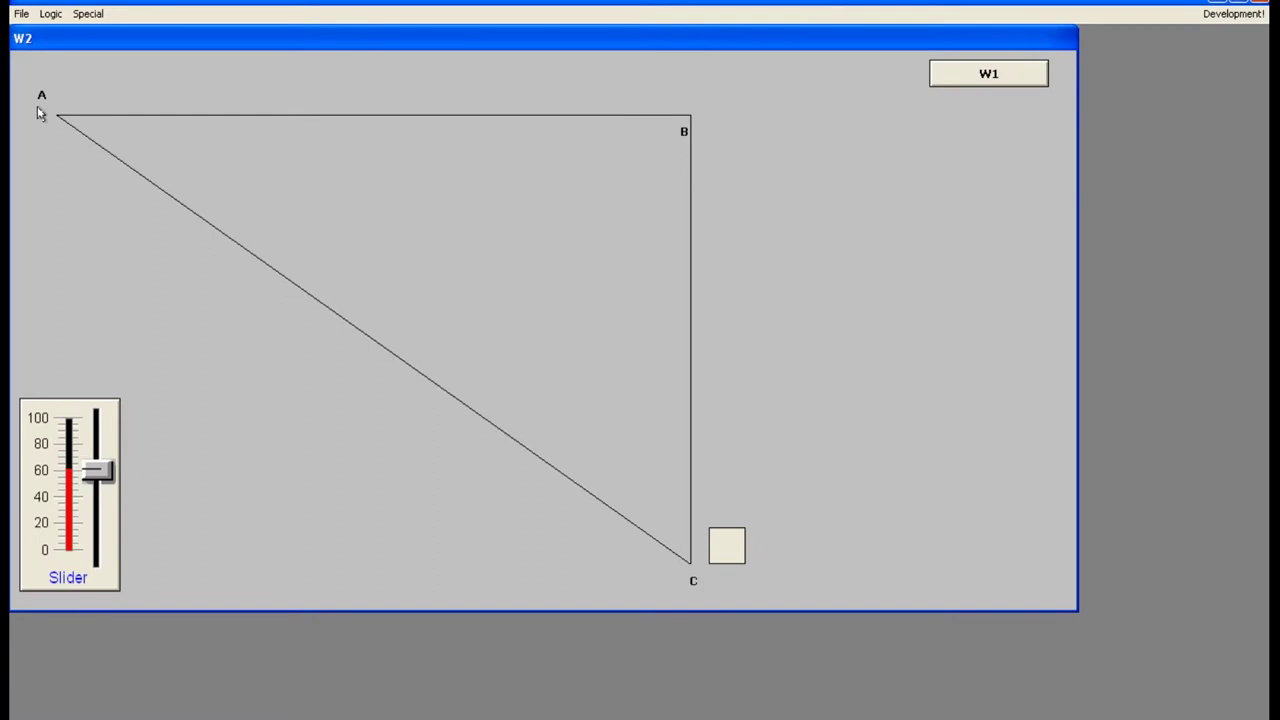
left_click_drag(97, 470, 98, 582)
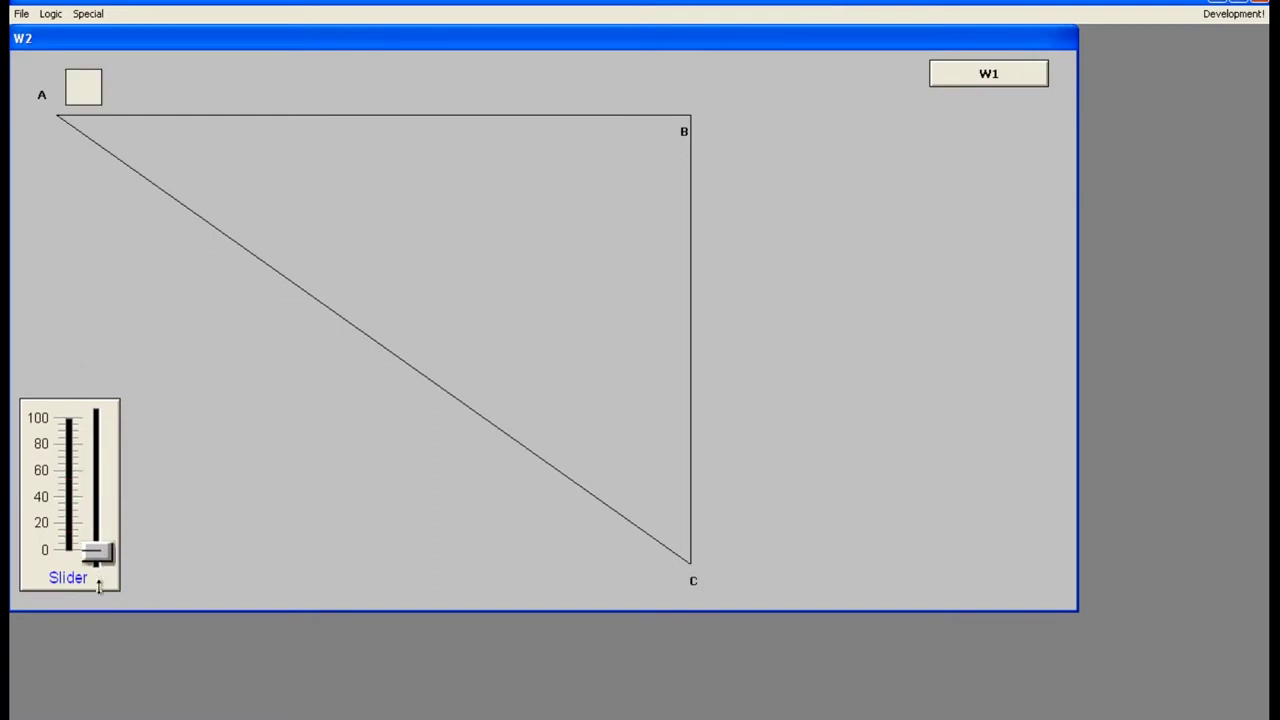
left_click(1232, 13)
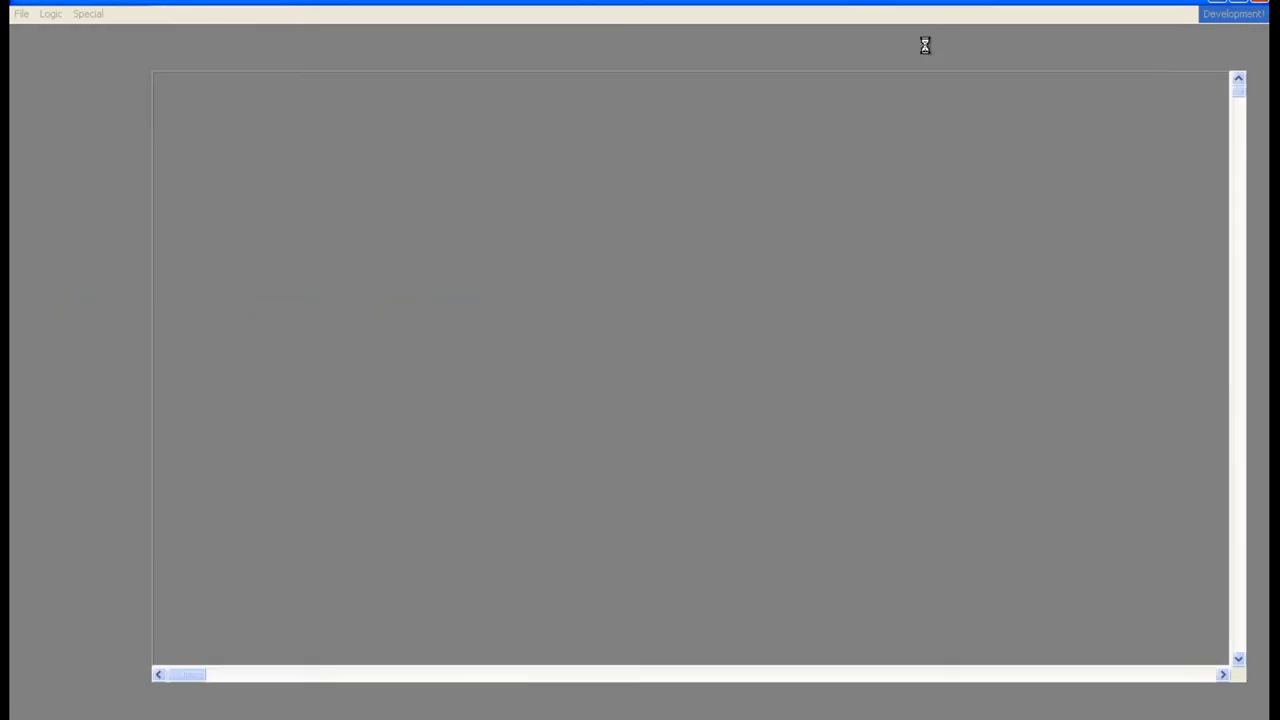
Duplicate the square at corner A and place the copy beside corner C.
double_click(237, 137)
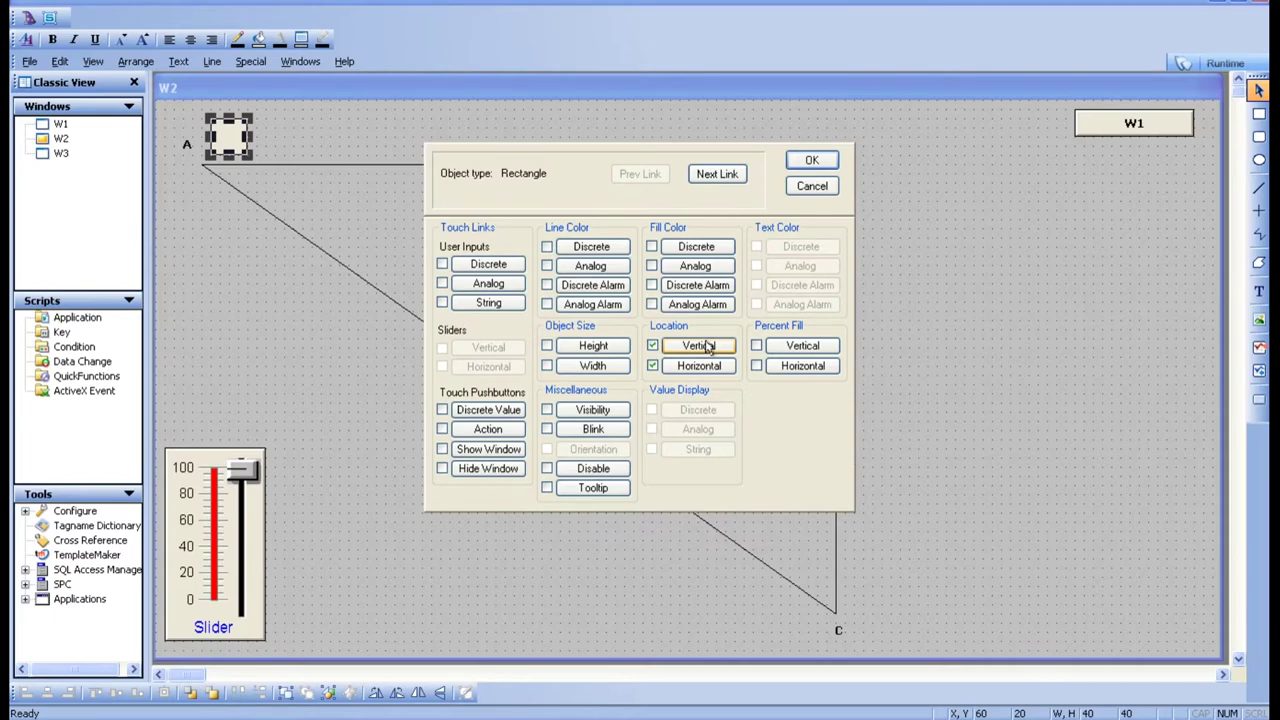
left_click(830, 187)
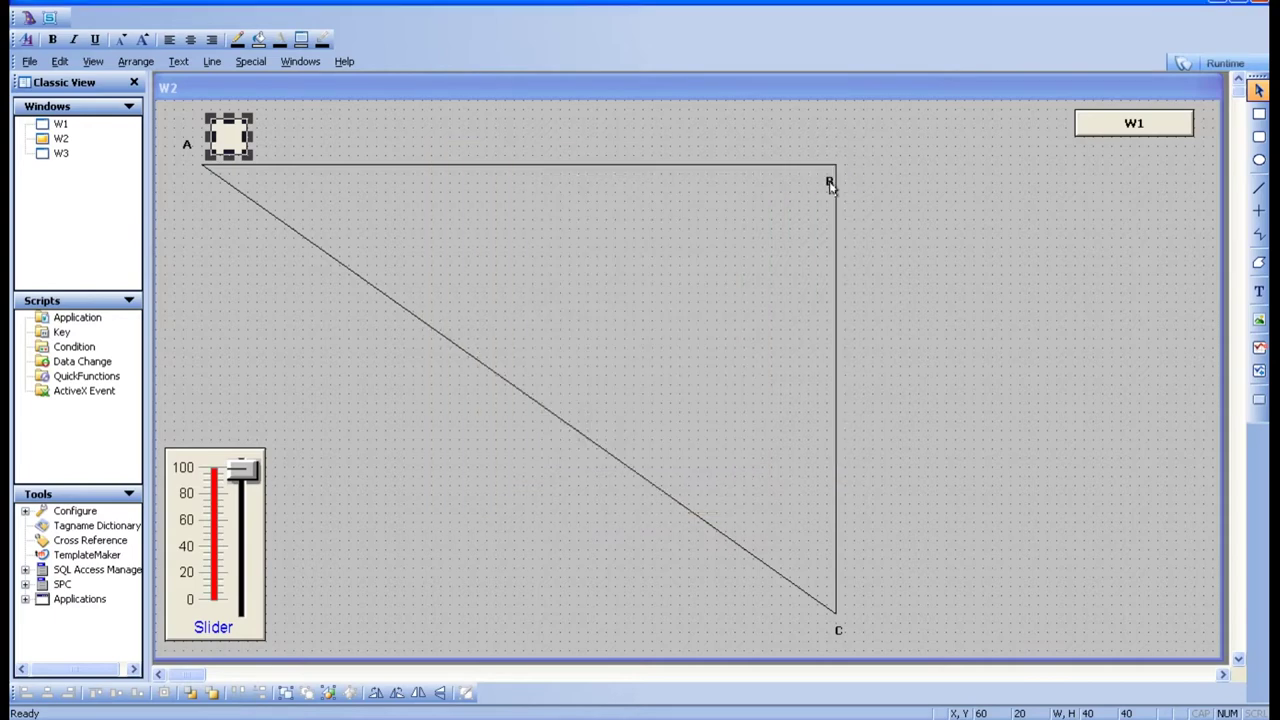
right_click(238, 147)
left_click(275, 160)
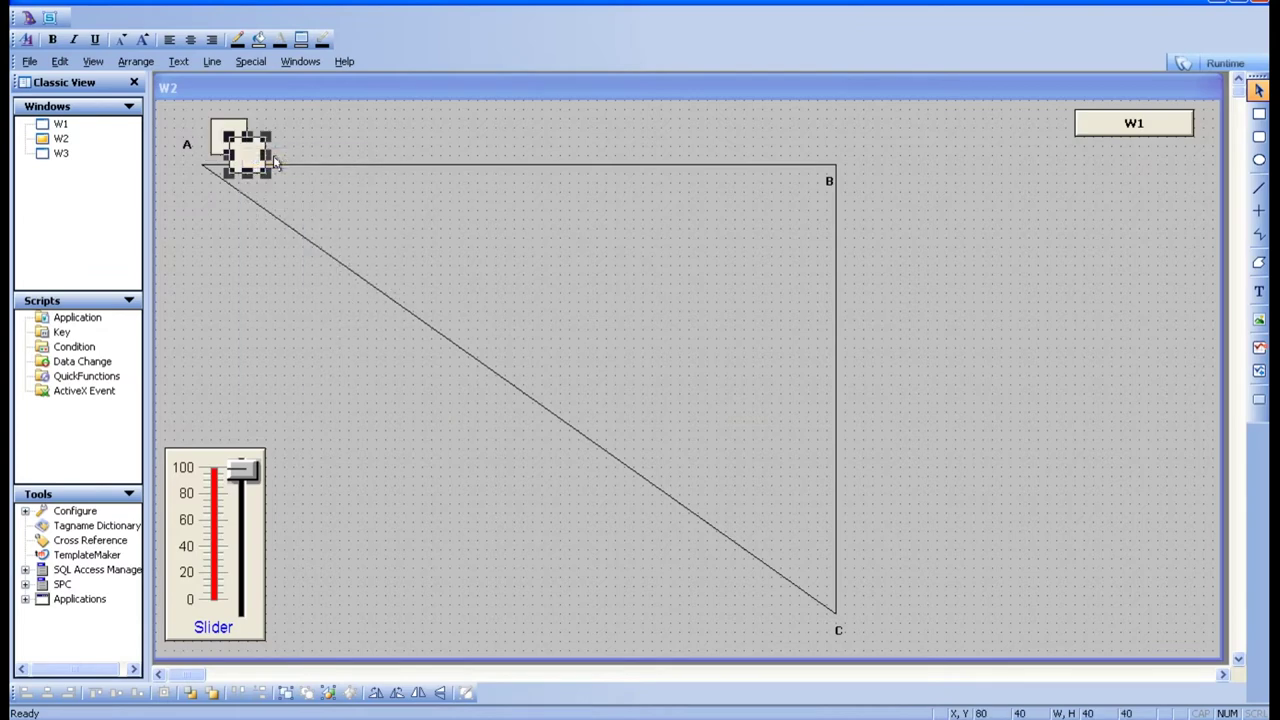
left_click_drag(252, 157, 886, 618)
left_click(967, 624)
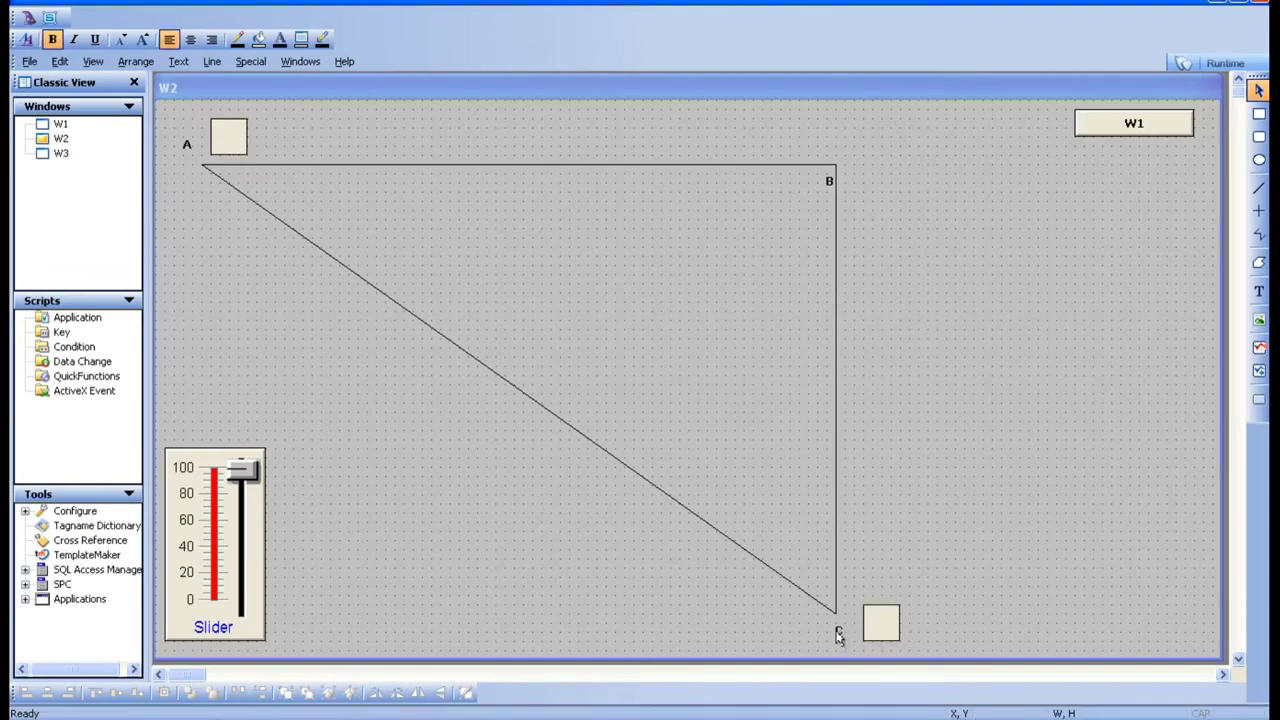
Move the label C inside the triangle and shift the copied square slightly down to X 770, Y 560.
left_click_drag(838, 634, 821, 577)
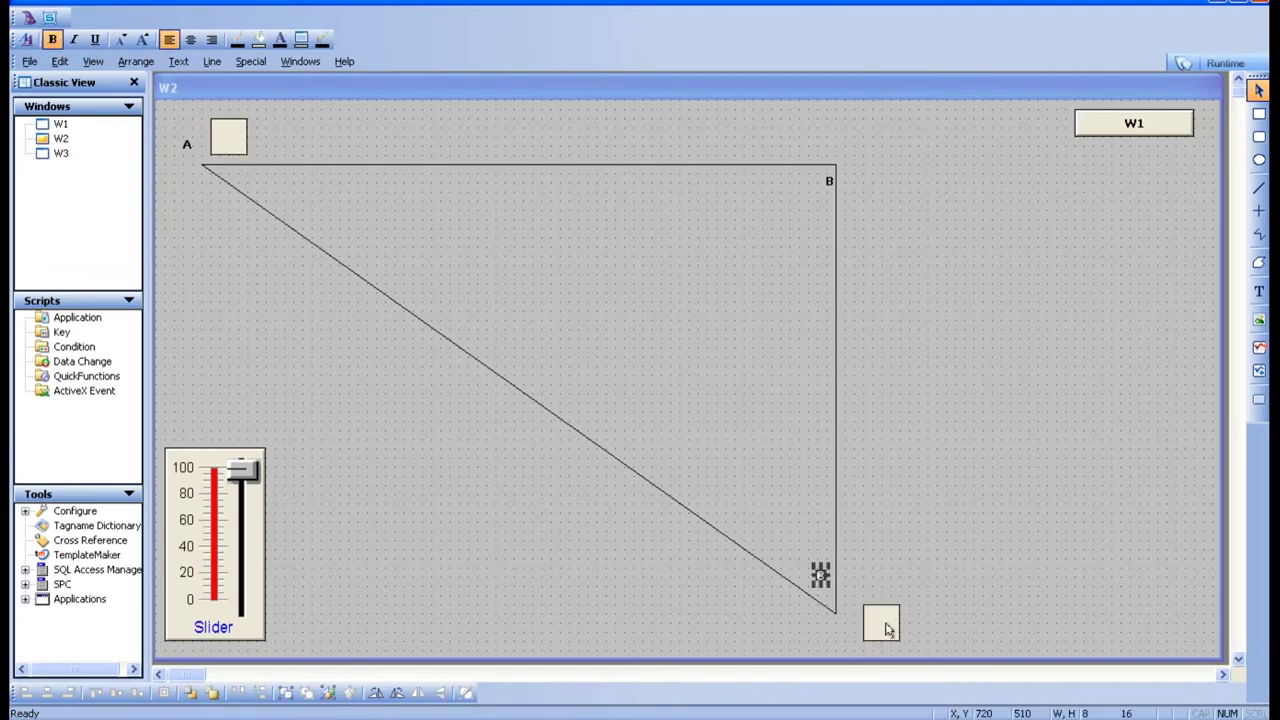
left_click_drag(886, 628, 873, 632)
left_click(980, 600)
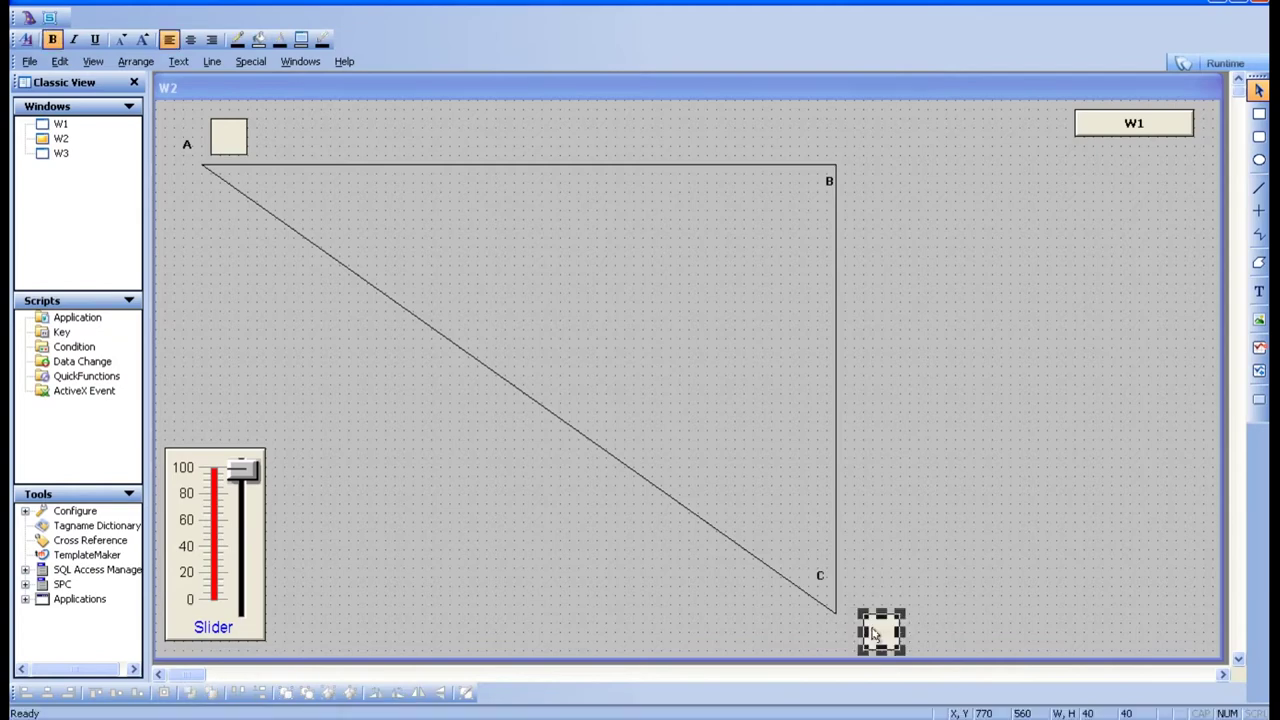
left_click(968, 597)
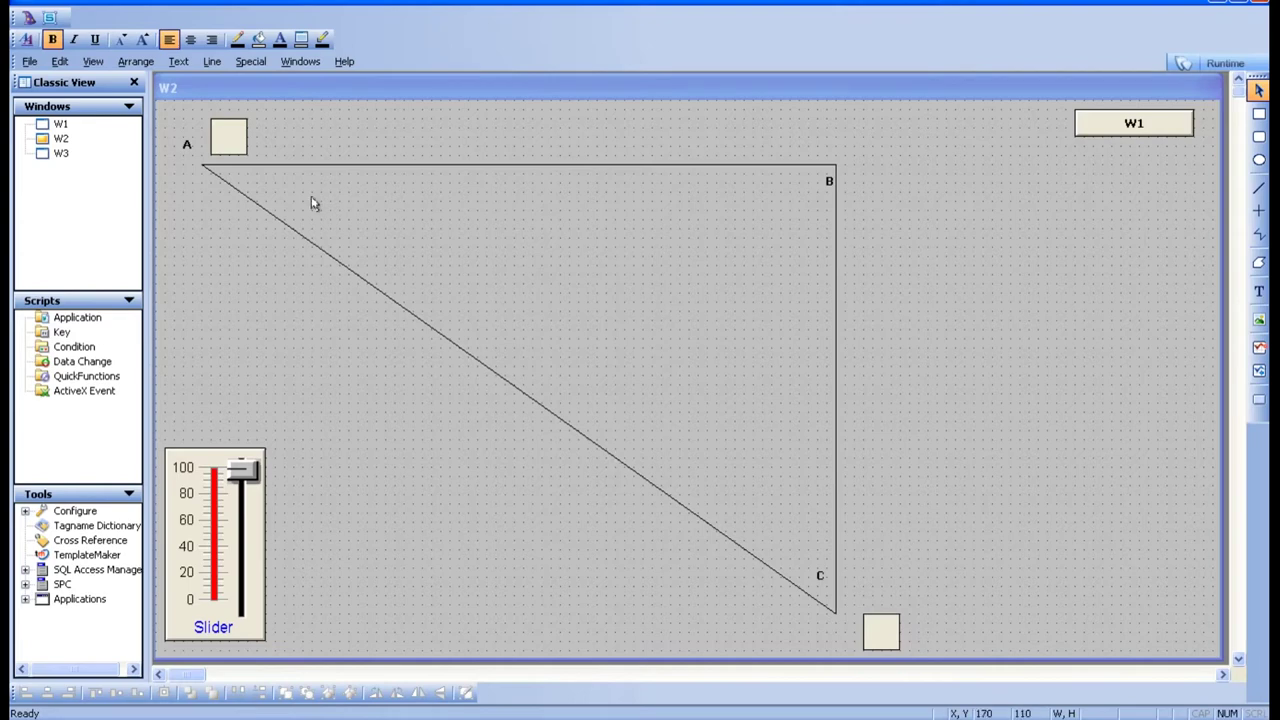
Check the X and Y coordinates of the square at corner A and of its copy at corner C.
left_click(224, 138)
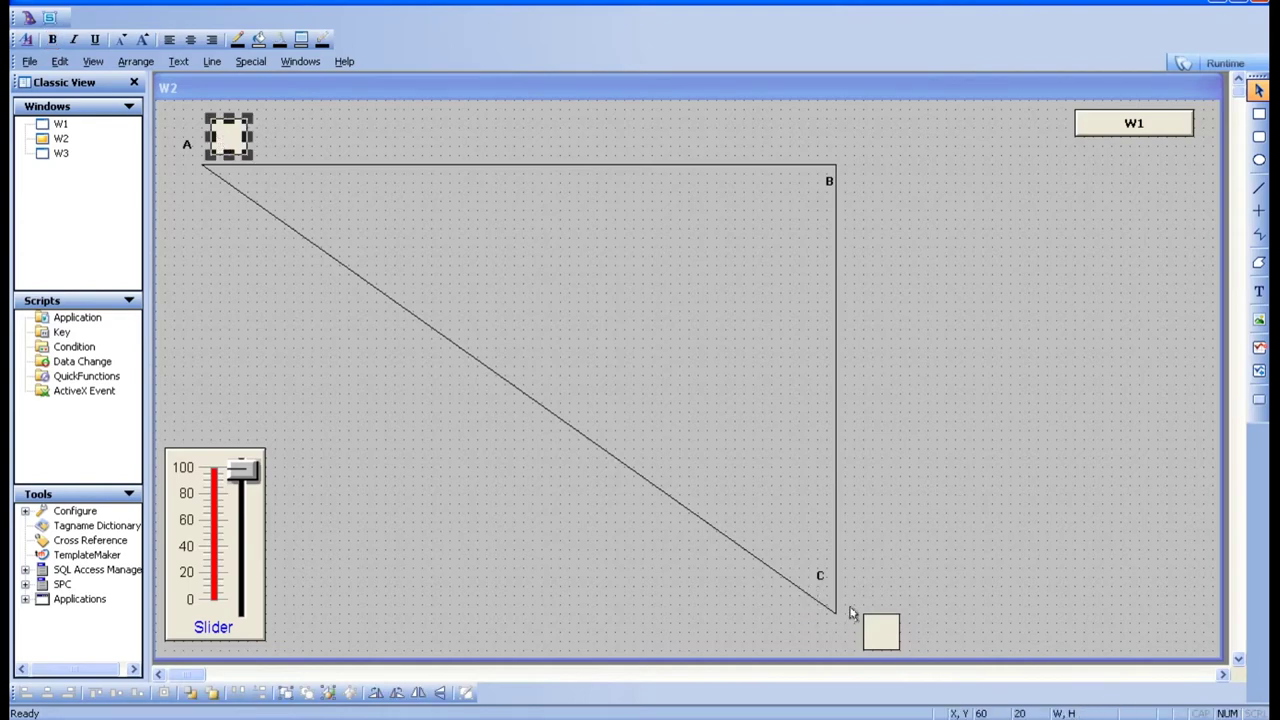
left_click(891, 637)
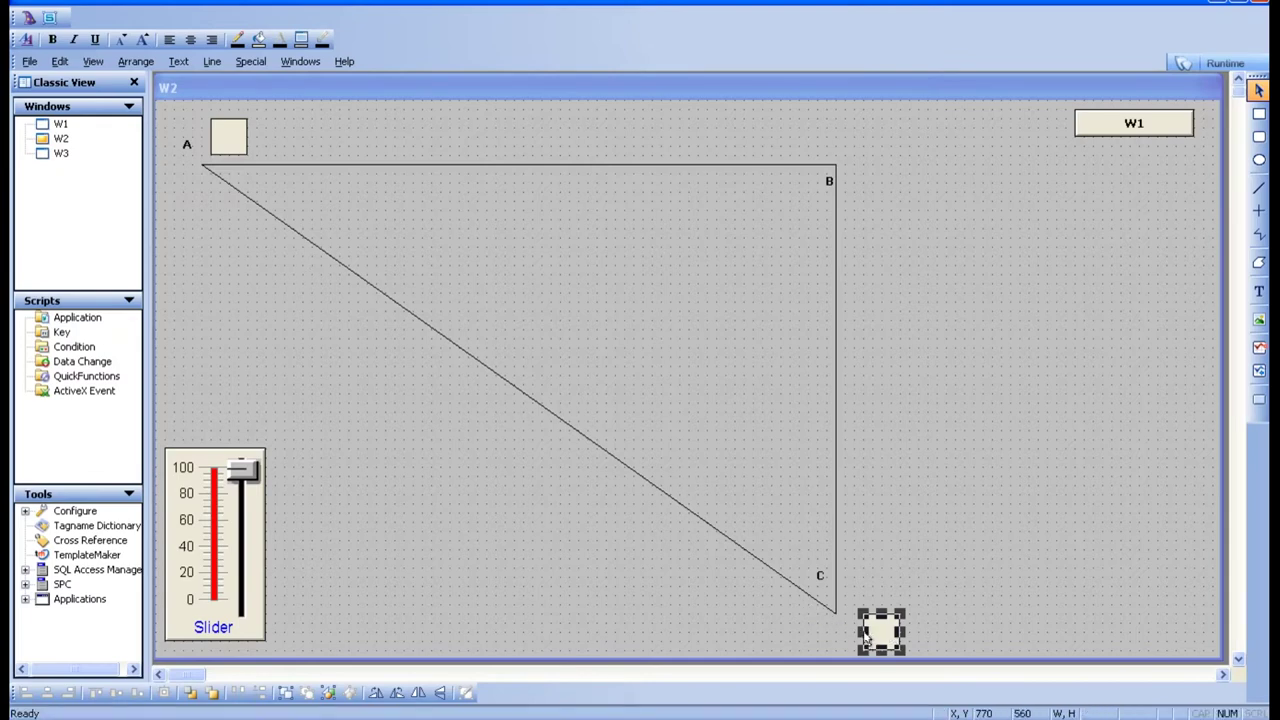
Set the horizontal location link of the copied square near corner C to values 100 at the left end and 61 at the right end.
left_click(614, 643)
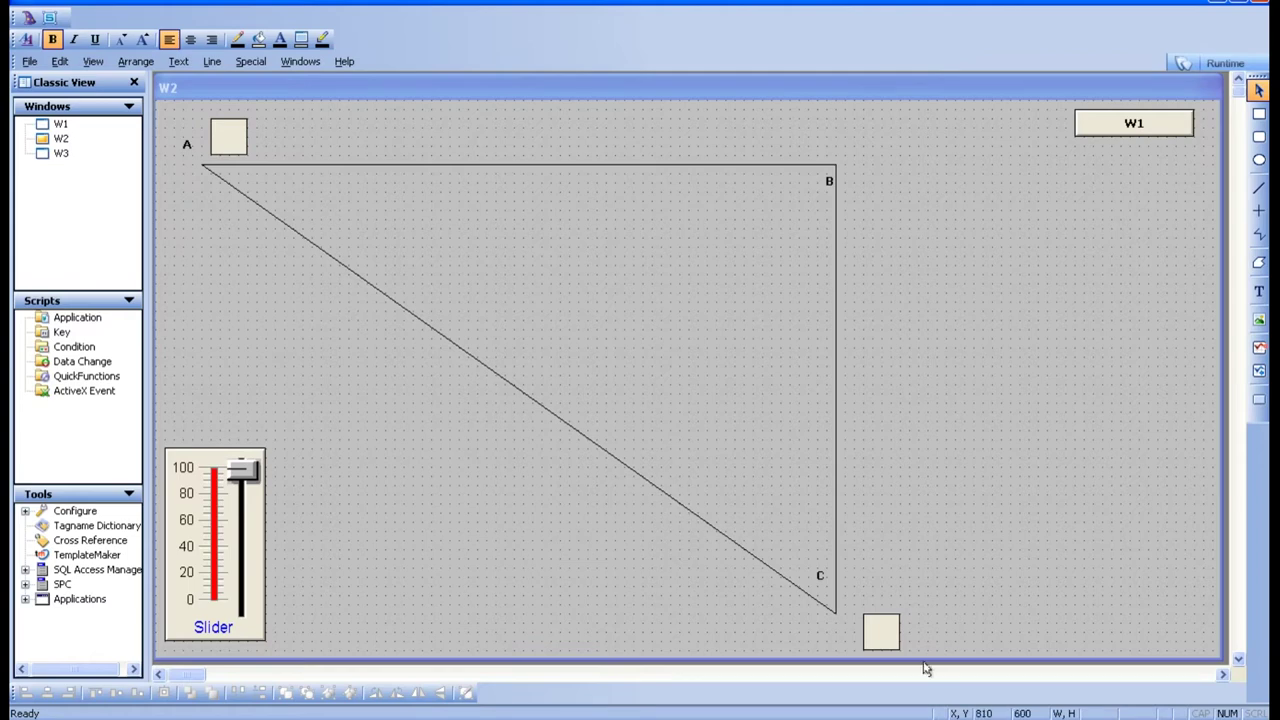
left_click(876, 640)
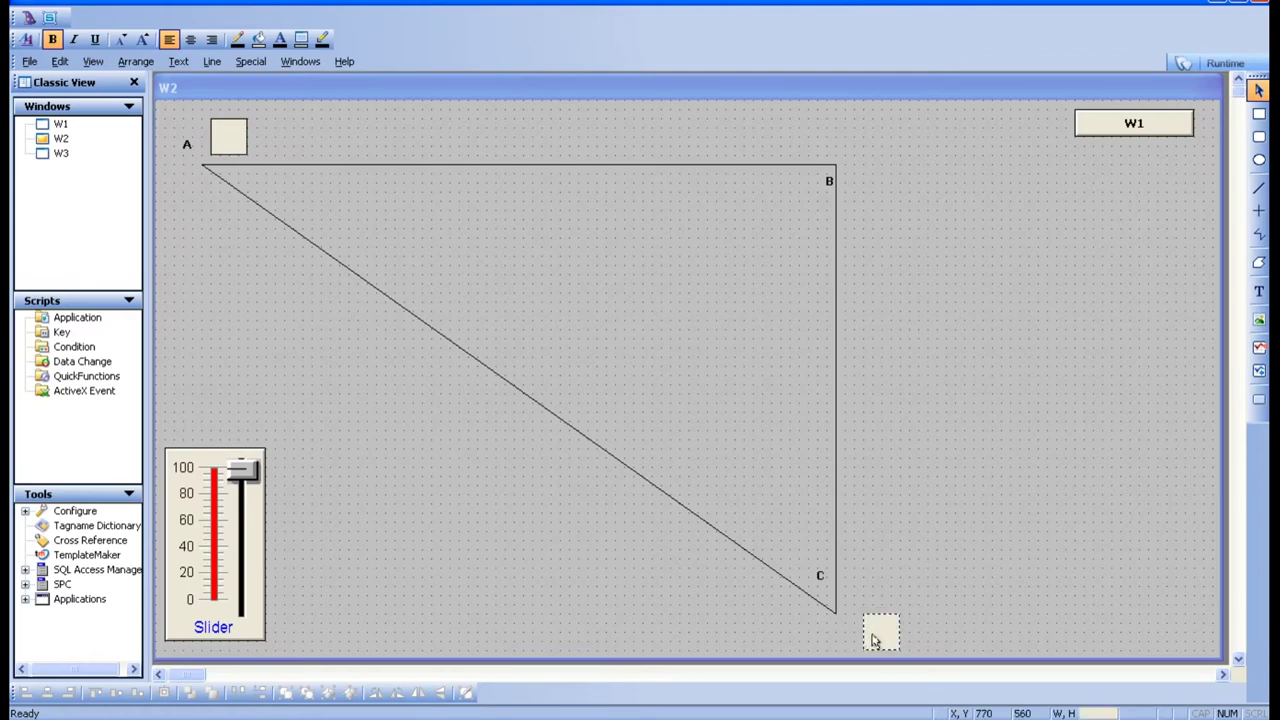
double_click(869, 638)
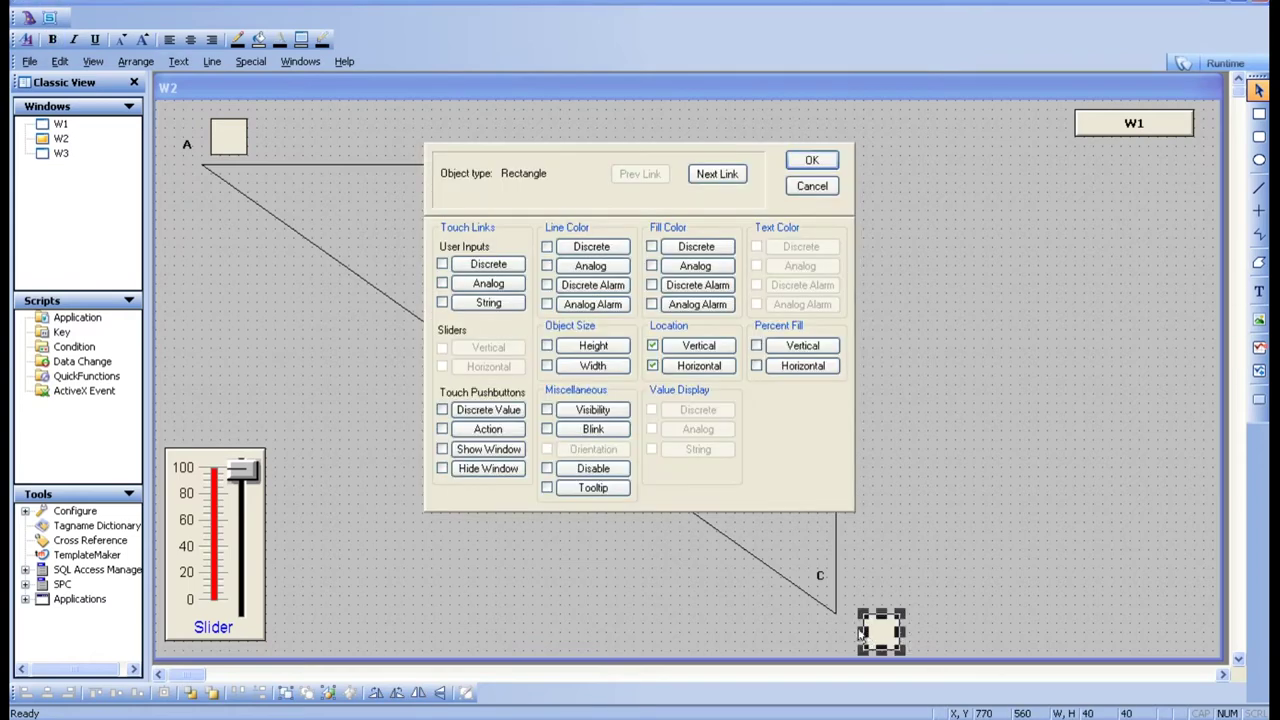
left_click(700, 367)
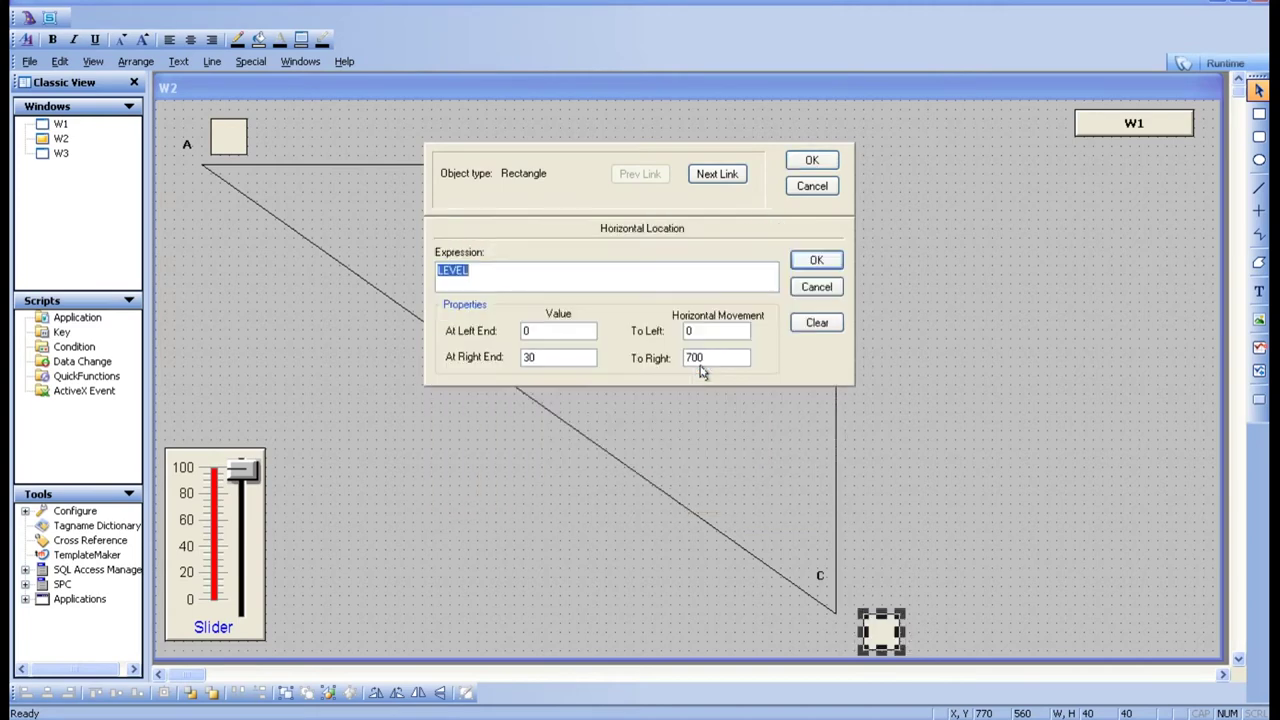
double_click(545, 333)
double_click(545, 357)
type("61")
double_click(523, 331)
type("1000")
key("BackSpace")
double_click(721, 356)
left_click(722, 175)
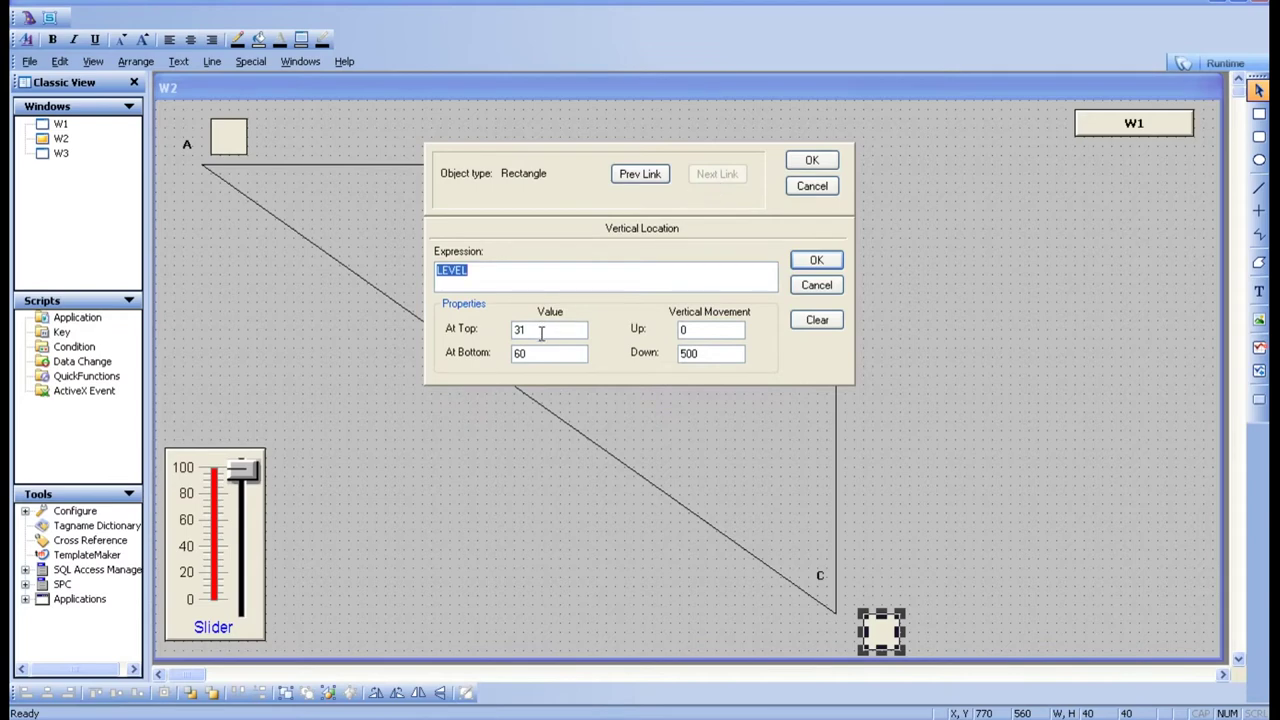
Set the copied square's vertical location link to values 100 at the top and 60 at the bottom.
double_click(541, 333)
type("100")
left_click(525, 354)
type("60")
left_click(816, 260)
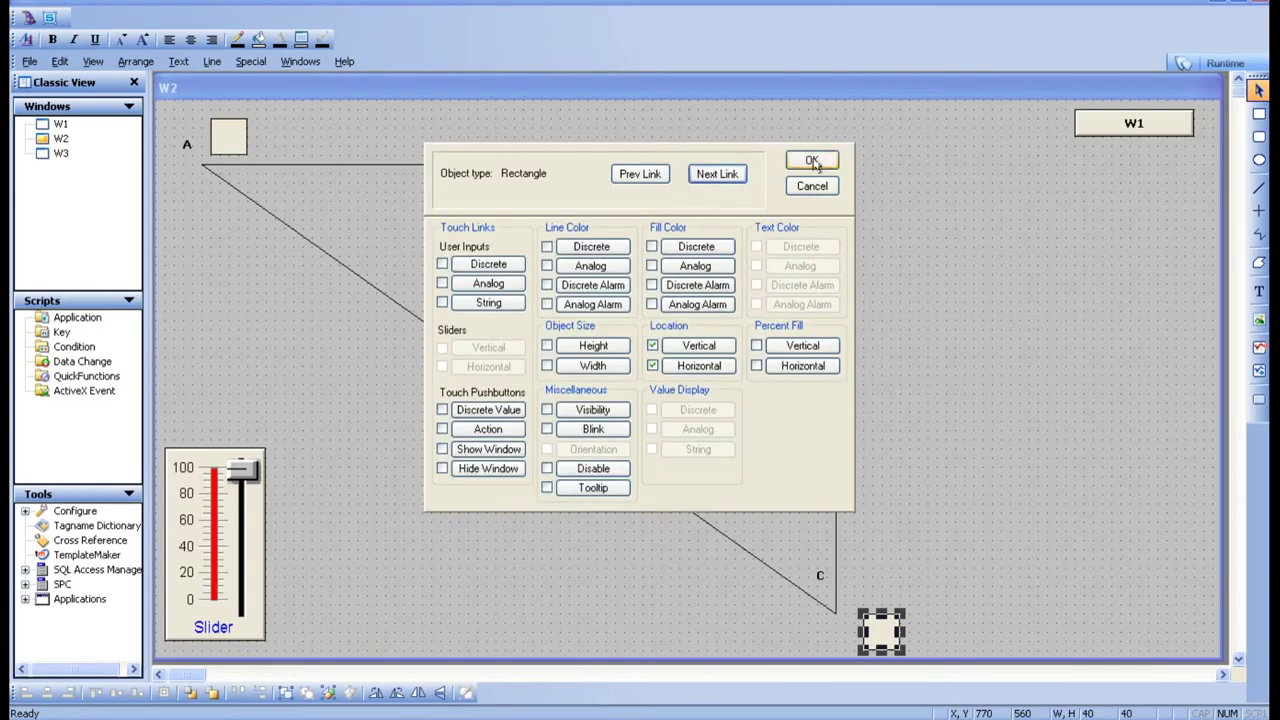
Set the copied square's vertical movement to 500 up and 0 down.
left_click(700, 346)
double_click(699, 329)
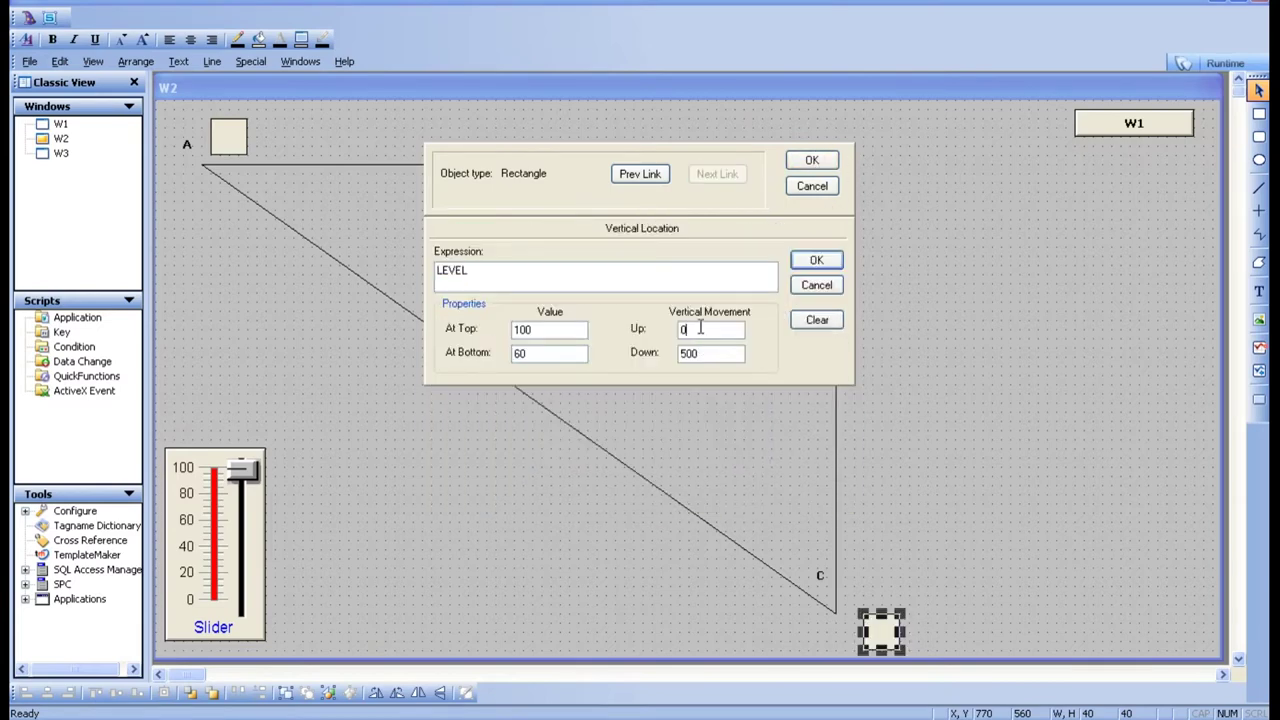
type("500")
double_click(700, 353)
type("0")
Set the copied square's horizontal movement to 700 to the left and 0 to the right.
left_click(640, 174)
left_click(711, 334)
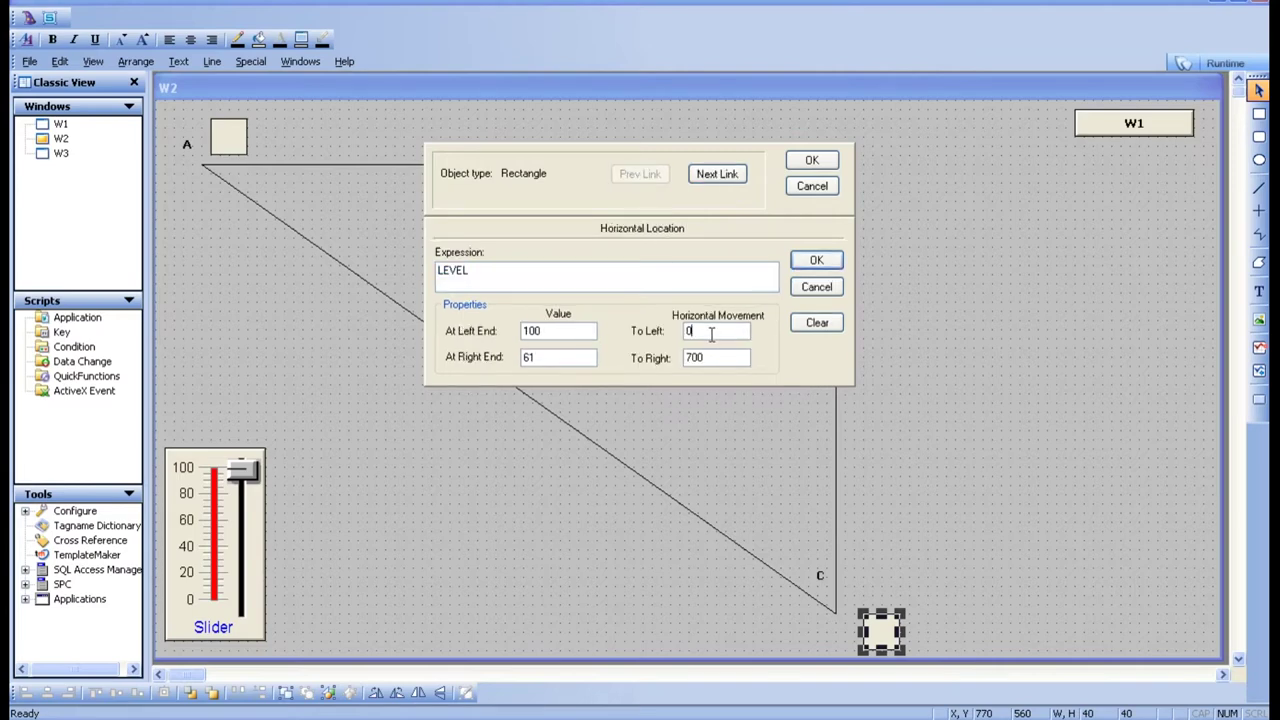
key("BackSpace")
type("700")
double_click(712, 358)
type("0")
left_click(816, 260)
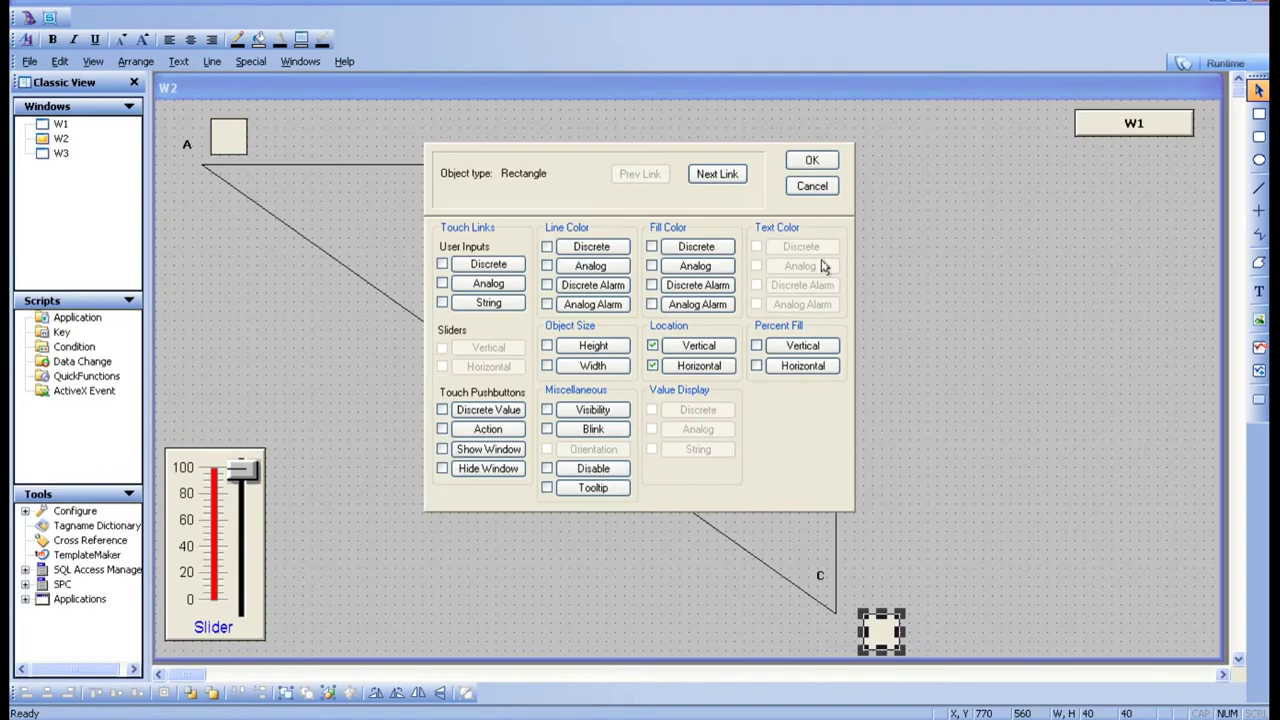
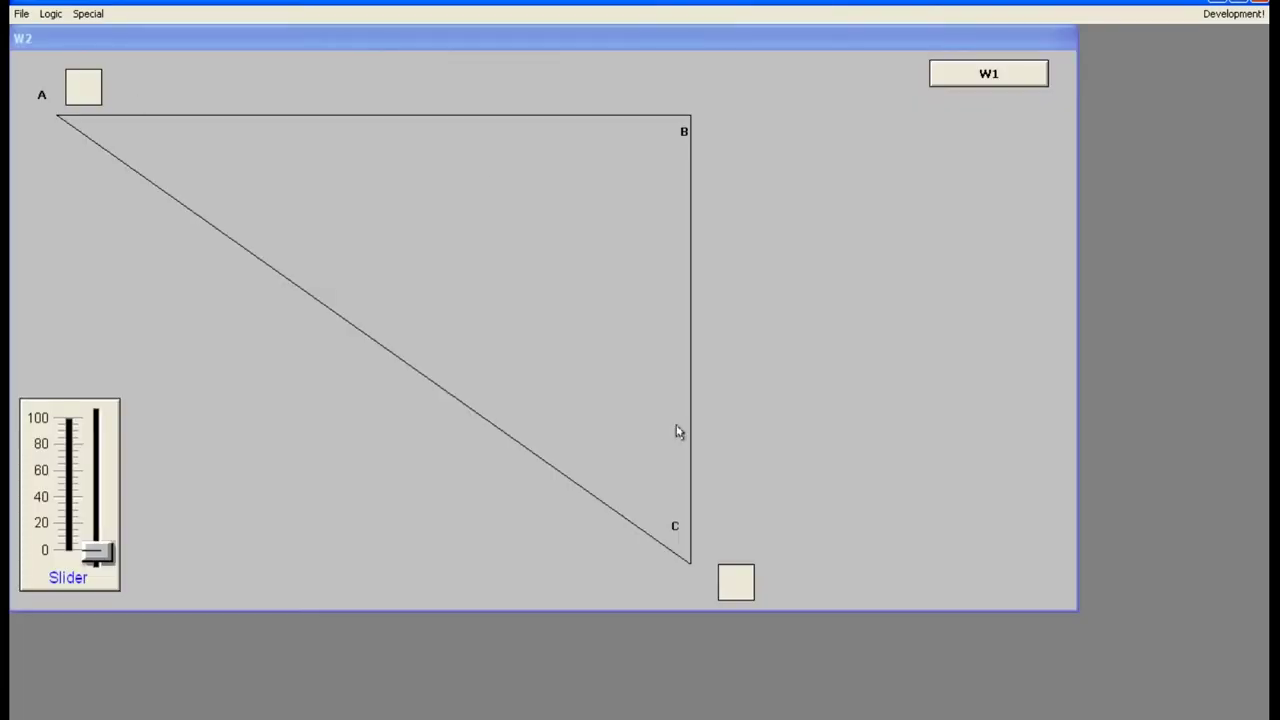
Run the application, raise the slider to 100 to check both squares' motion, reset it to 0 and return to development.
left_click_drag(97, 553, 105, 412)
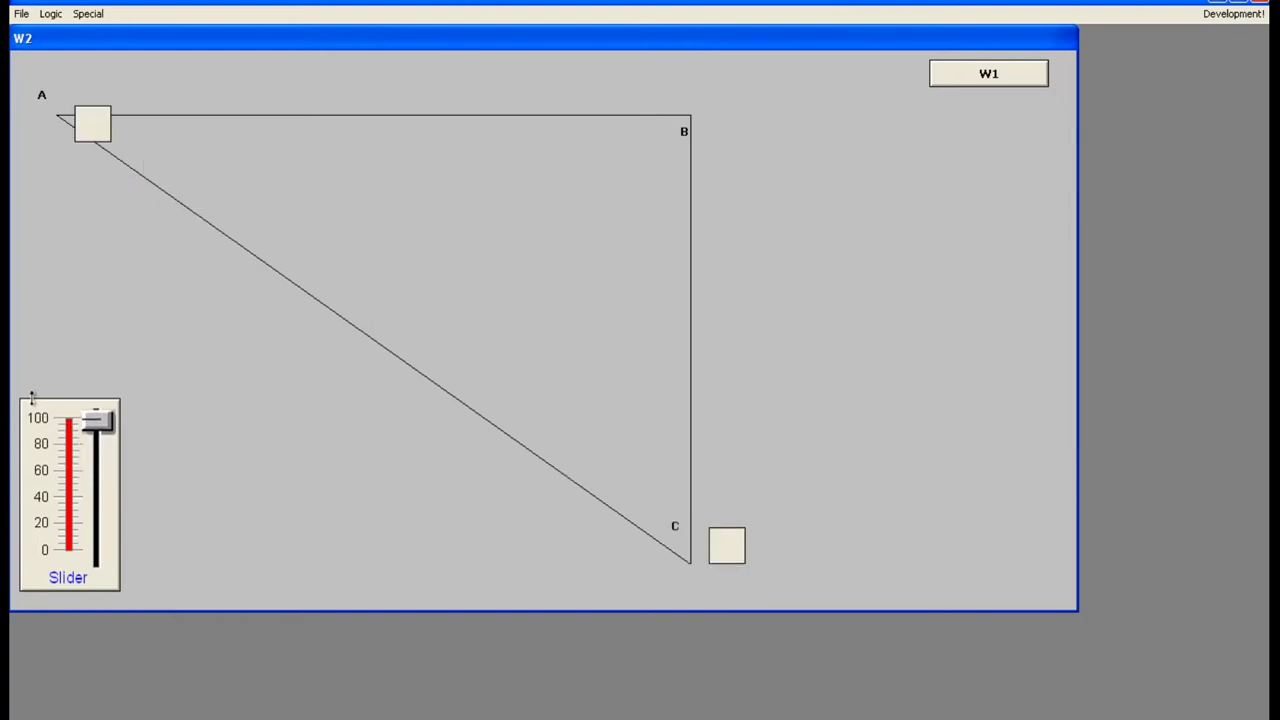
left_click(68, 440)
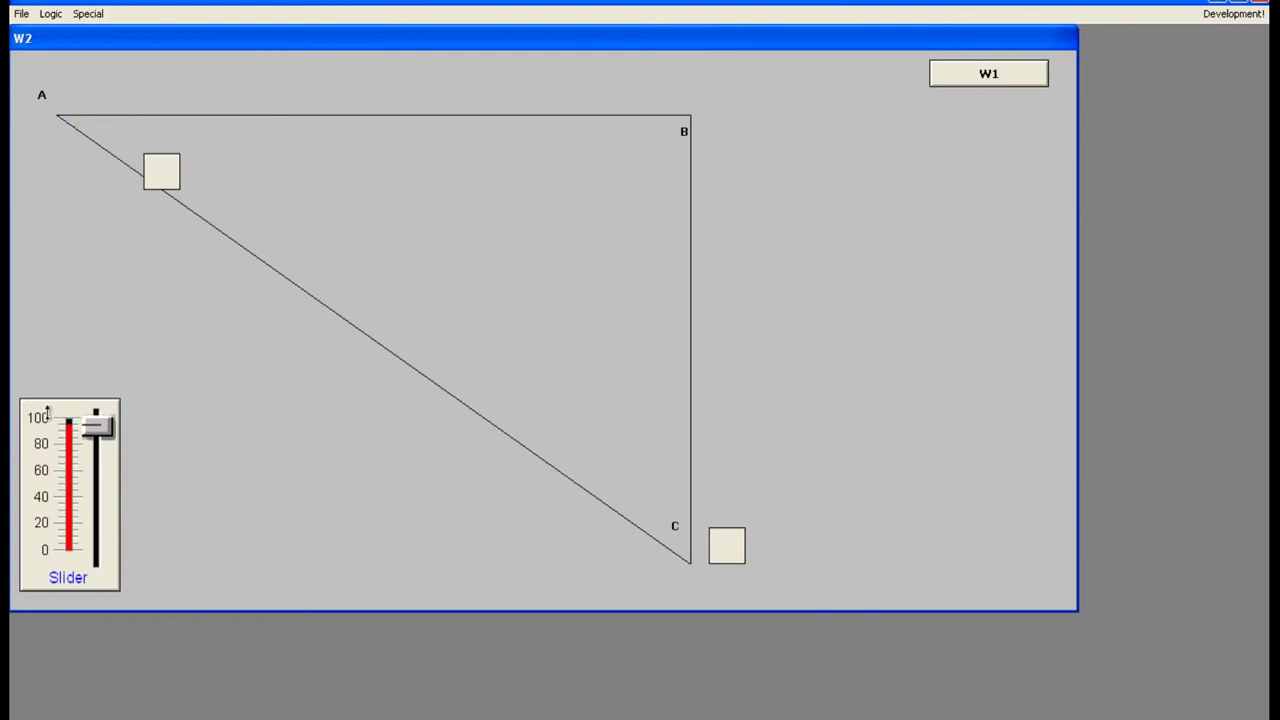
left_click_drag(68, 440, 105, 551)
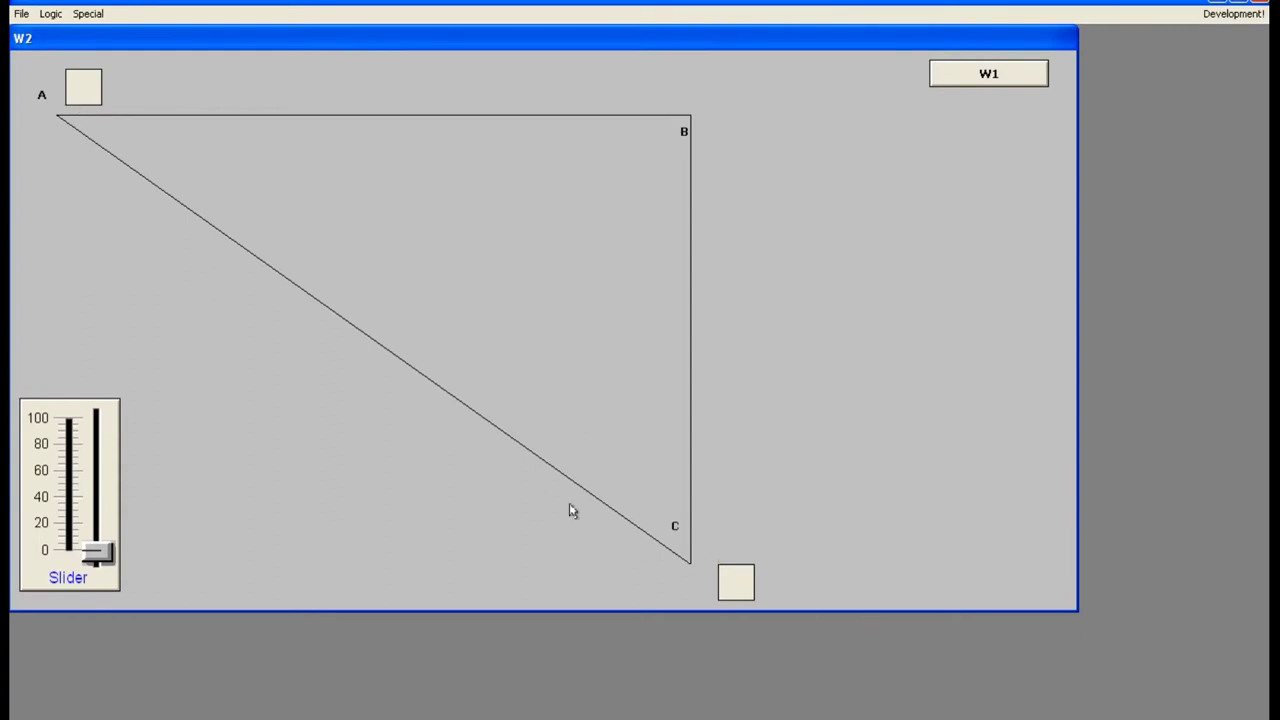
left_click(1234, 13)
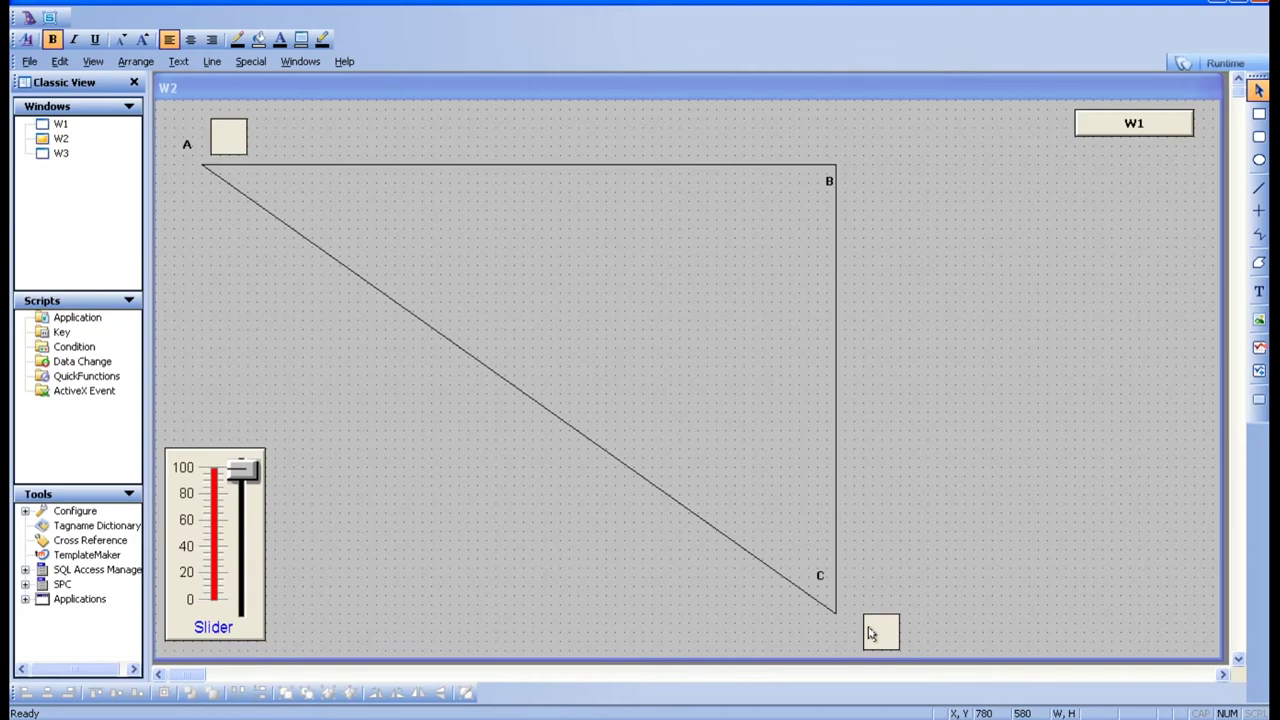
Set the downward vertical movement of the square at corner A to 520.
left_click(230, 145)
double_click(230, 145)
left_click(712, 348)
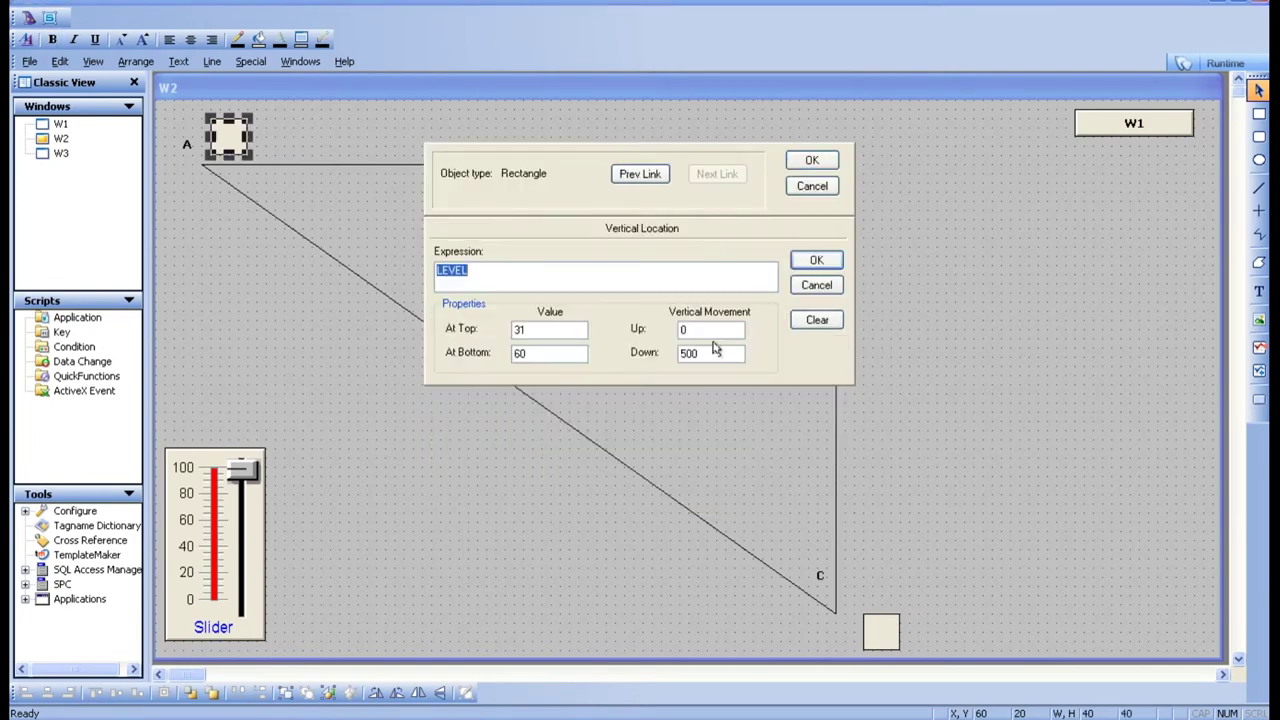
left_click(696, 355)
type("52")
left_click(816, 260)
left_click(807, 162)
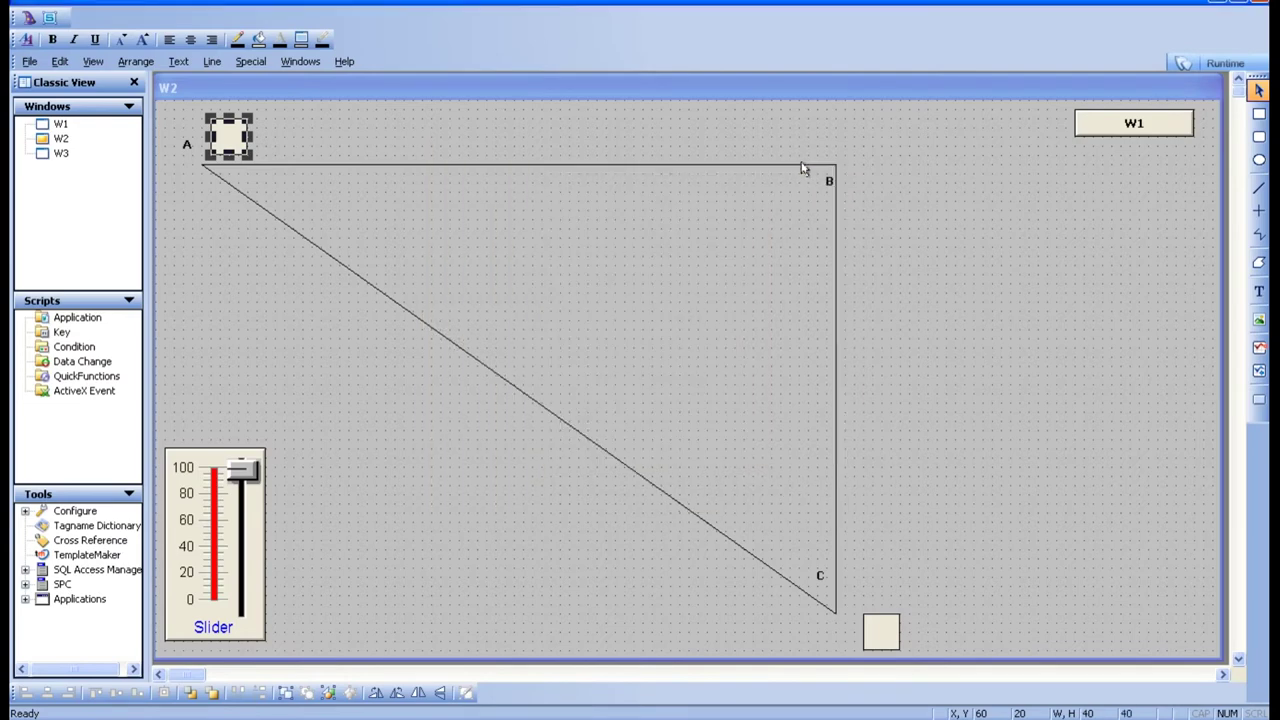
Check the position of the copied square beside corner C.
left_click(882, 630)
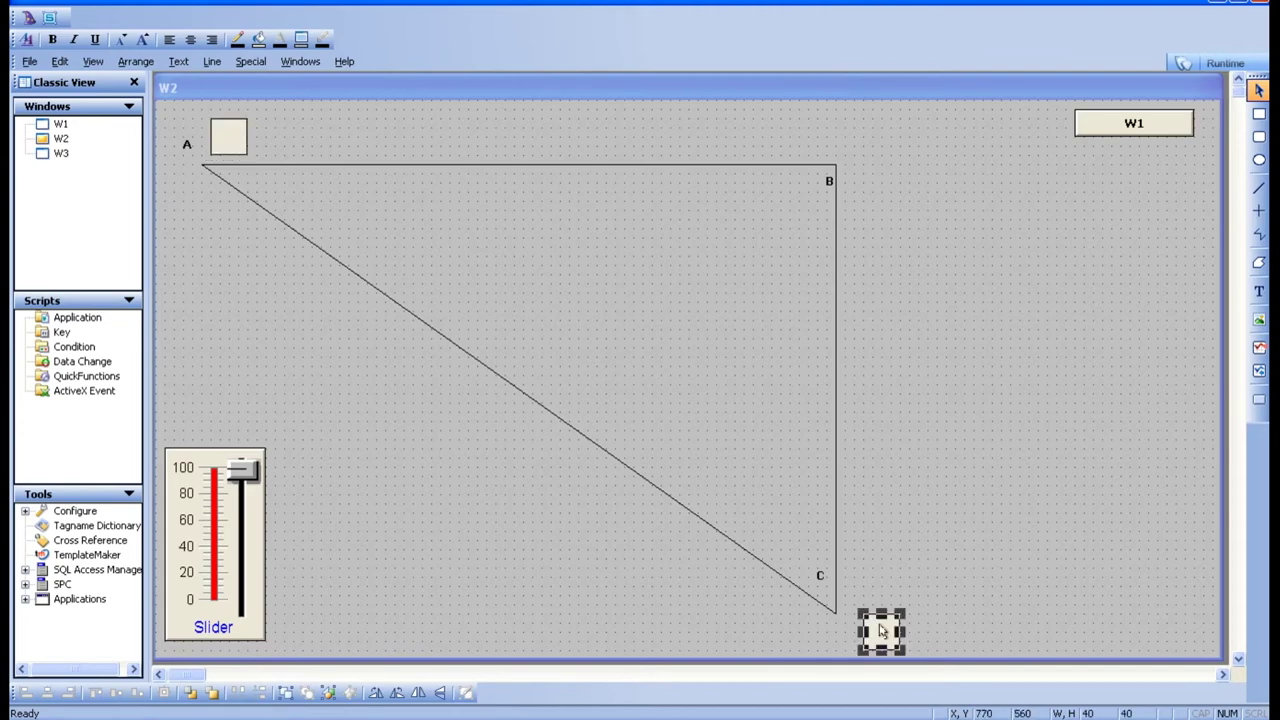
left_click_drag(880, 632, 877, 623)
left_click(925, 628)
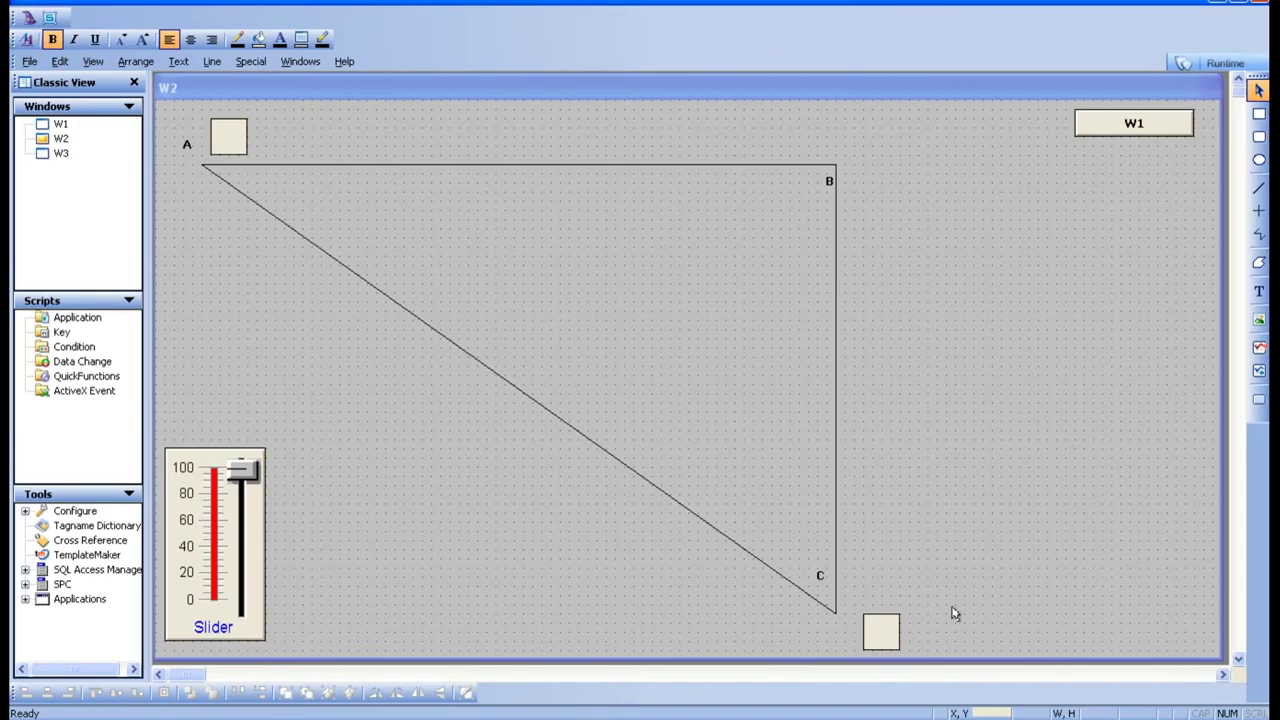
Run the application, move the slider around 60 to compare both squares' positions at corner C, reset it to 0 and return to development.
left_click(1217, 60)
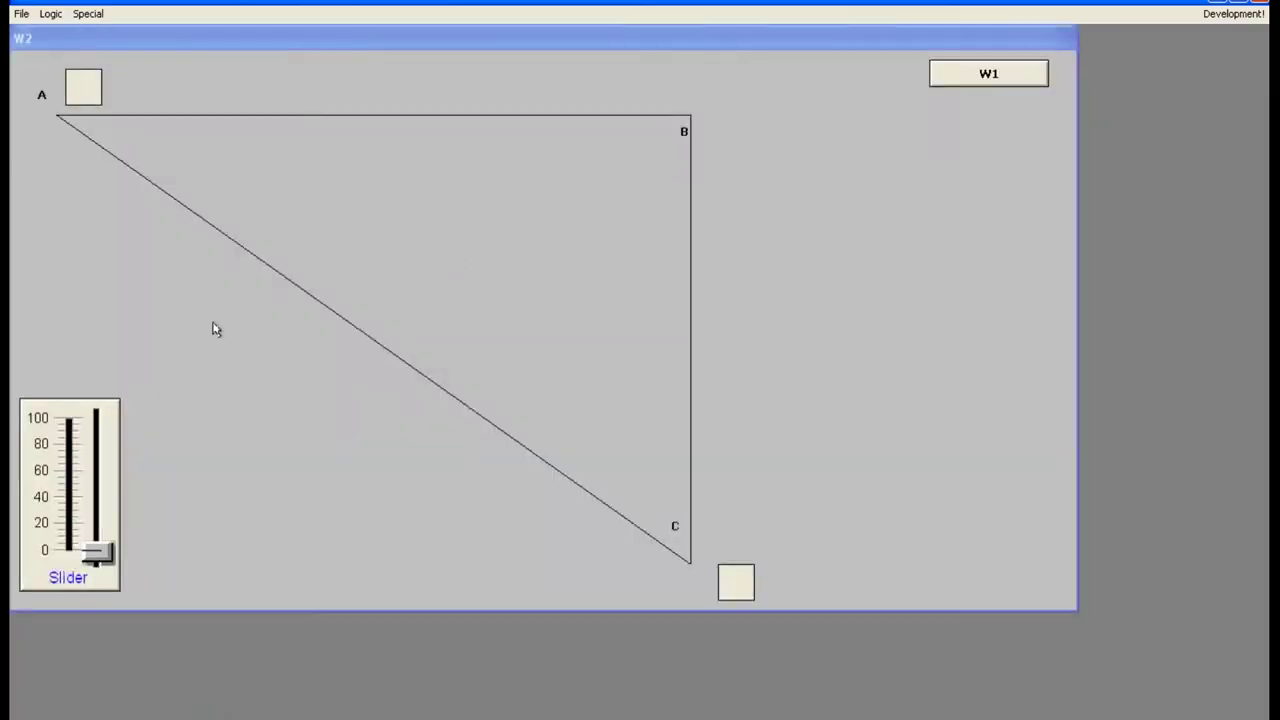
left_click_drag(96, 549, 88, 457)
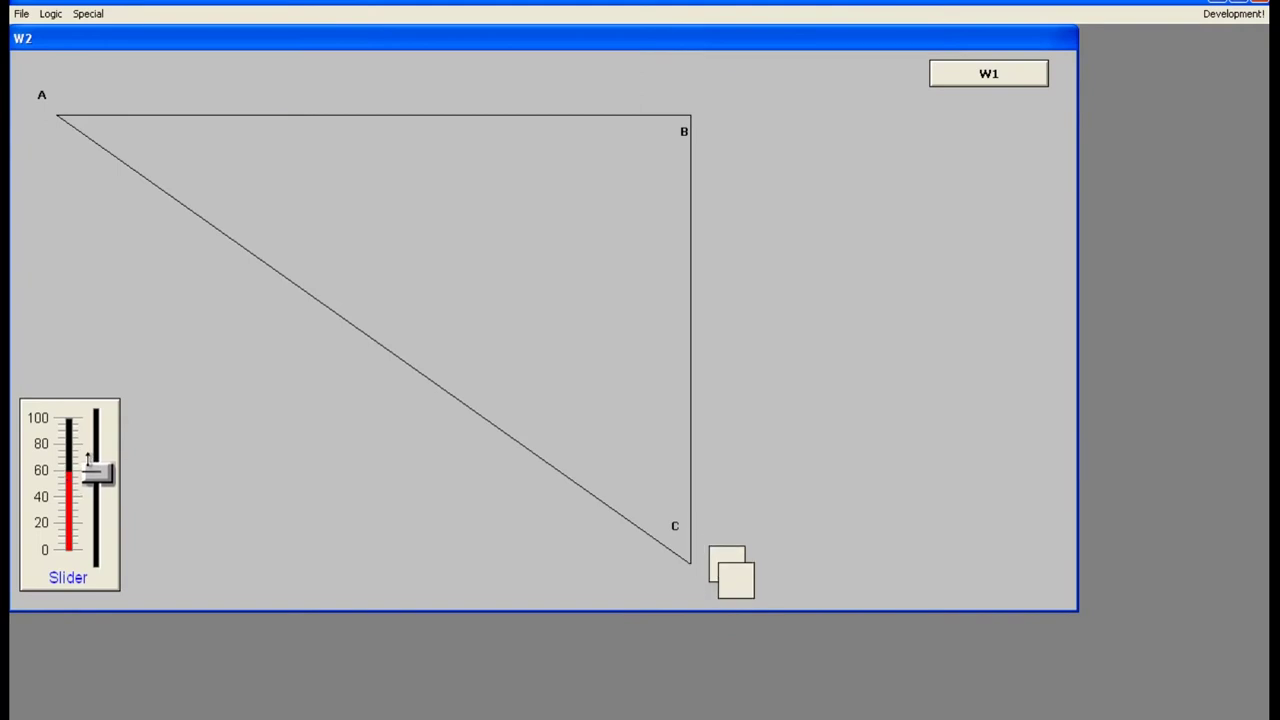
left_click_drag(88, 457, 88, 479)
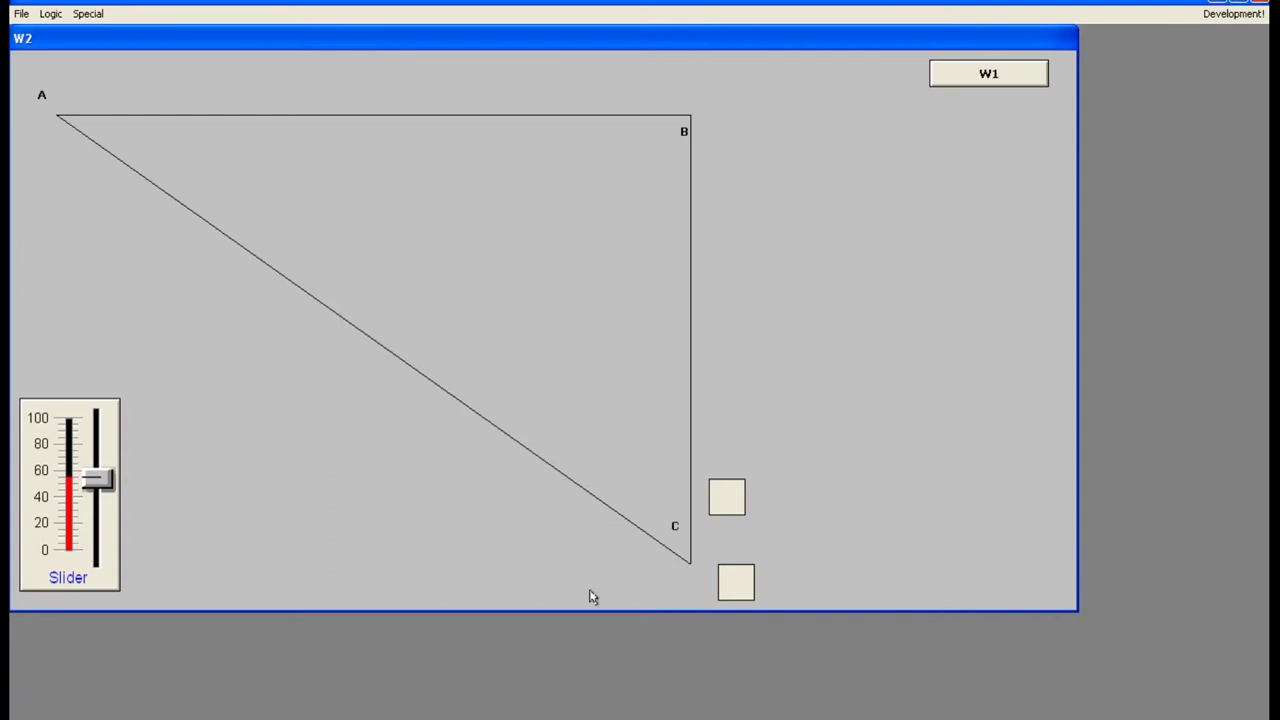
left_click(90, 490)
left_click_drag(90, 490, 78, 458)
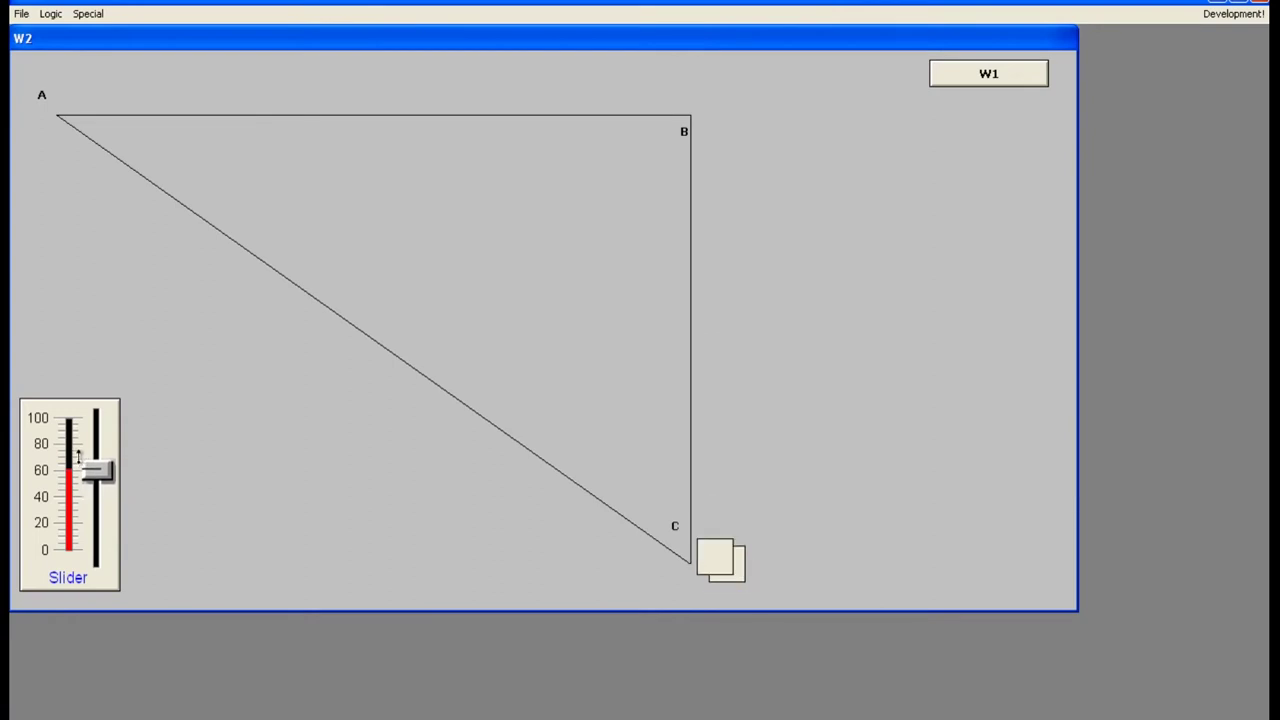
left_click_drag(78, 458, 97, 580)
left_click(1232, 14)
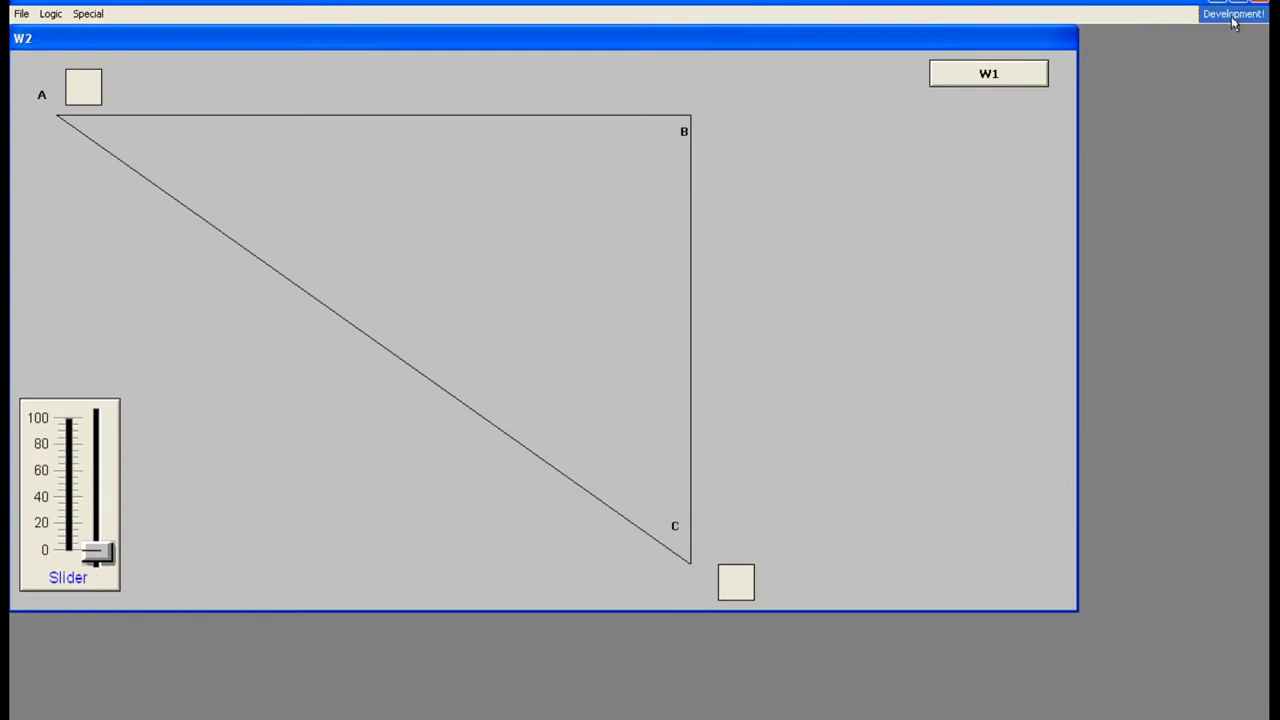
Set the downward vertical movement of the square at corner A to 540.
left_click(214, 140)
double_click(212, 140)
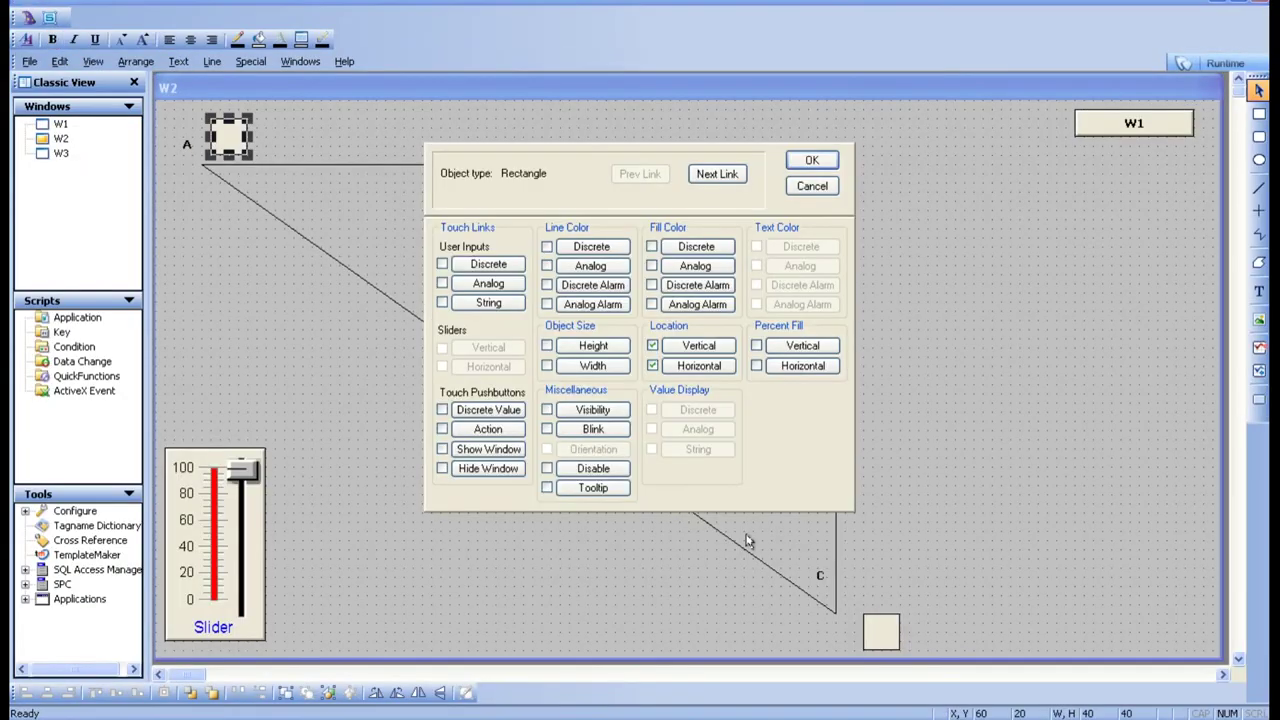
left_click(703, 346)
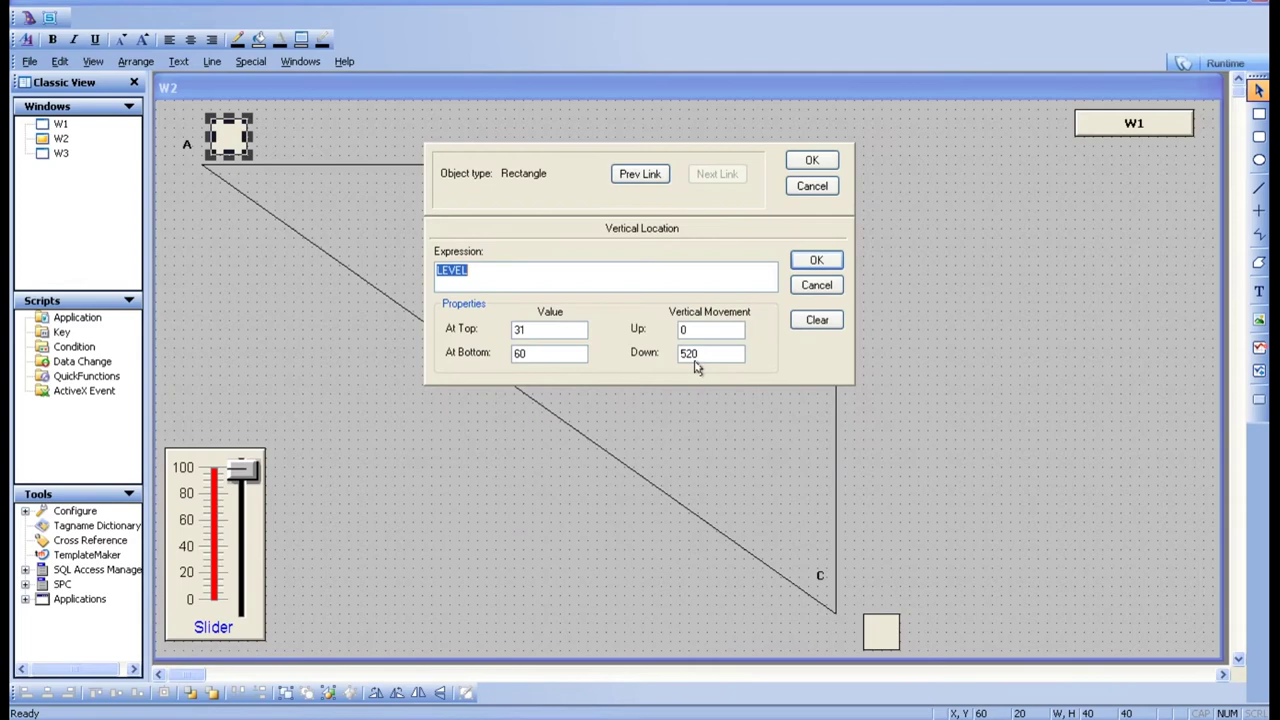
left_click(690, 354)
type("540")
left_click(816, 260)
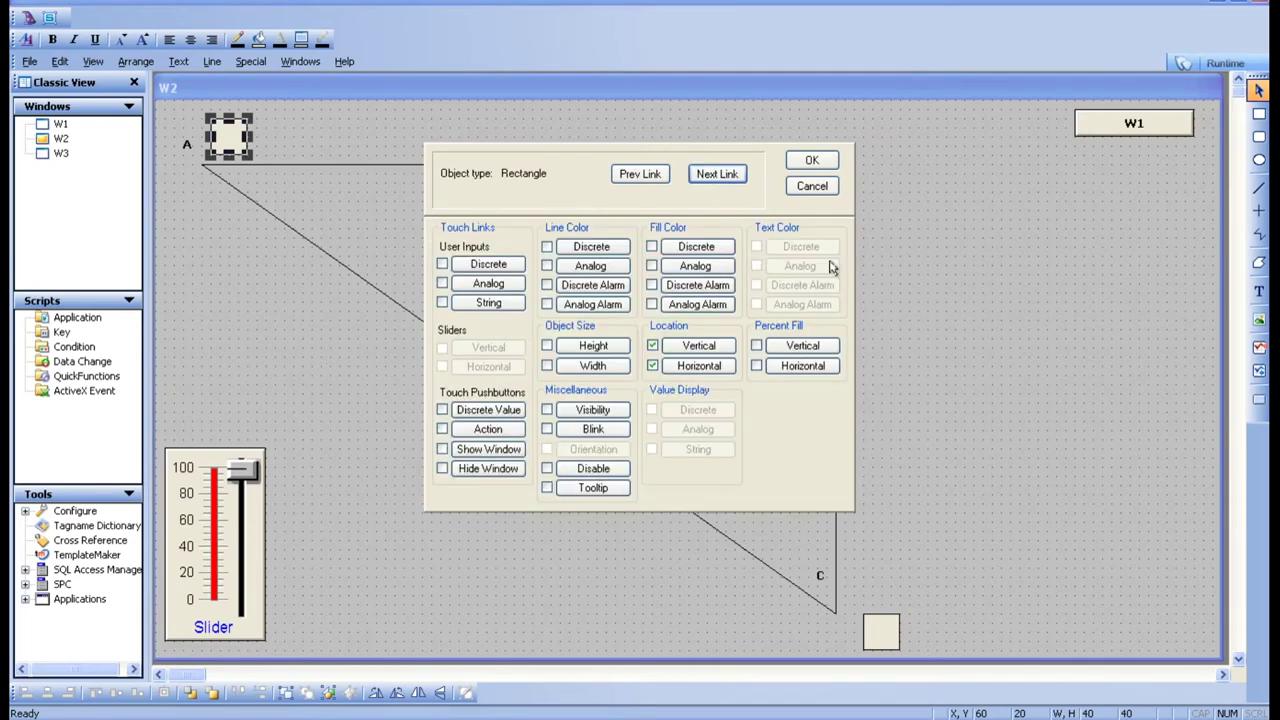
left_click(805, 160)
Shift the copied square near corner C slightly left and down.
left_click(871, 628)
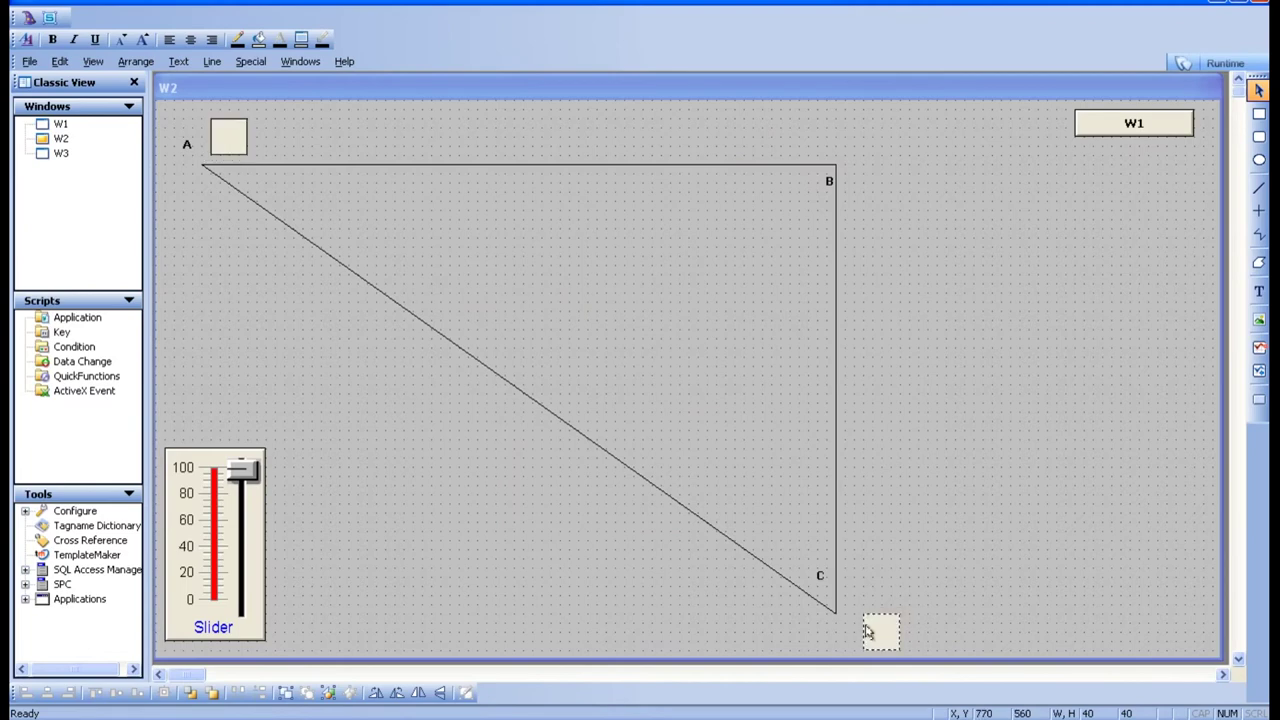
left_click_drag(858, 632, 857, 636)
left_click(1045, 551)
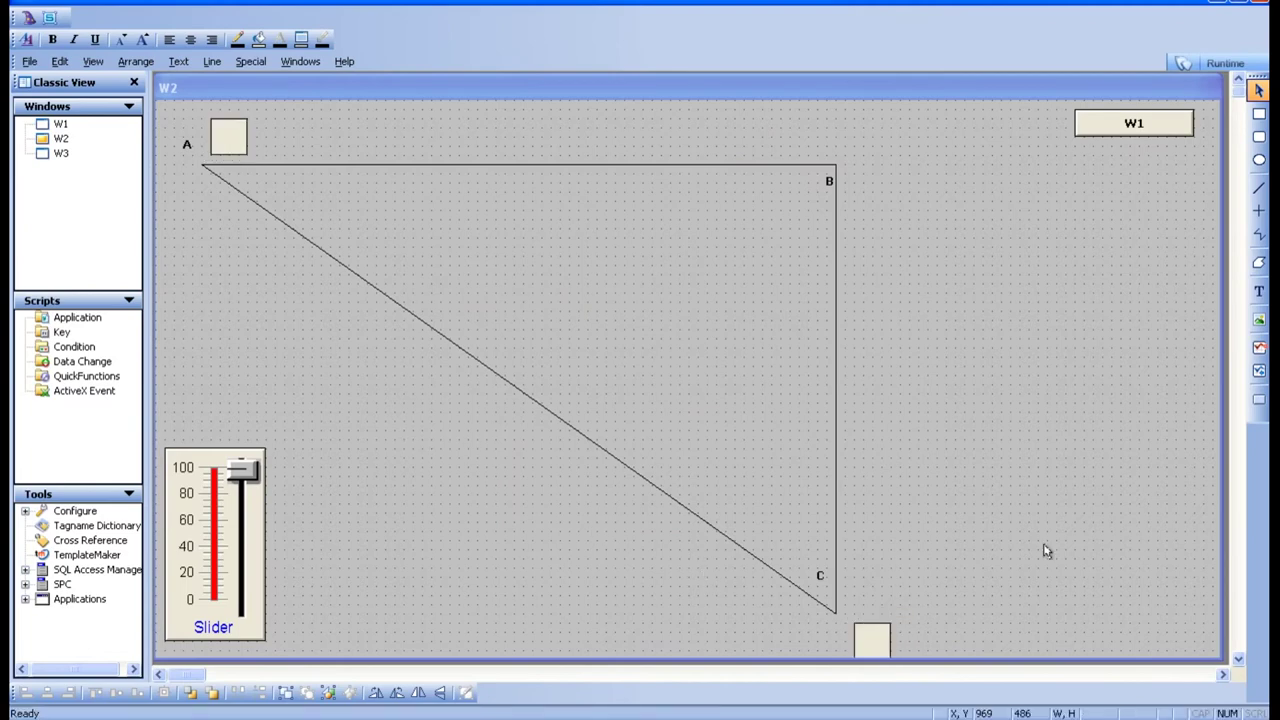
Open the visibility link of the square at corner A and keep its visible state On.
left_click(225, 152)
double_click(225, 152)
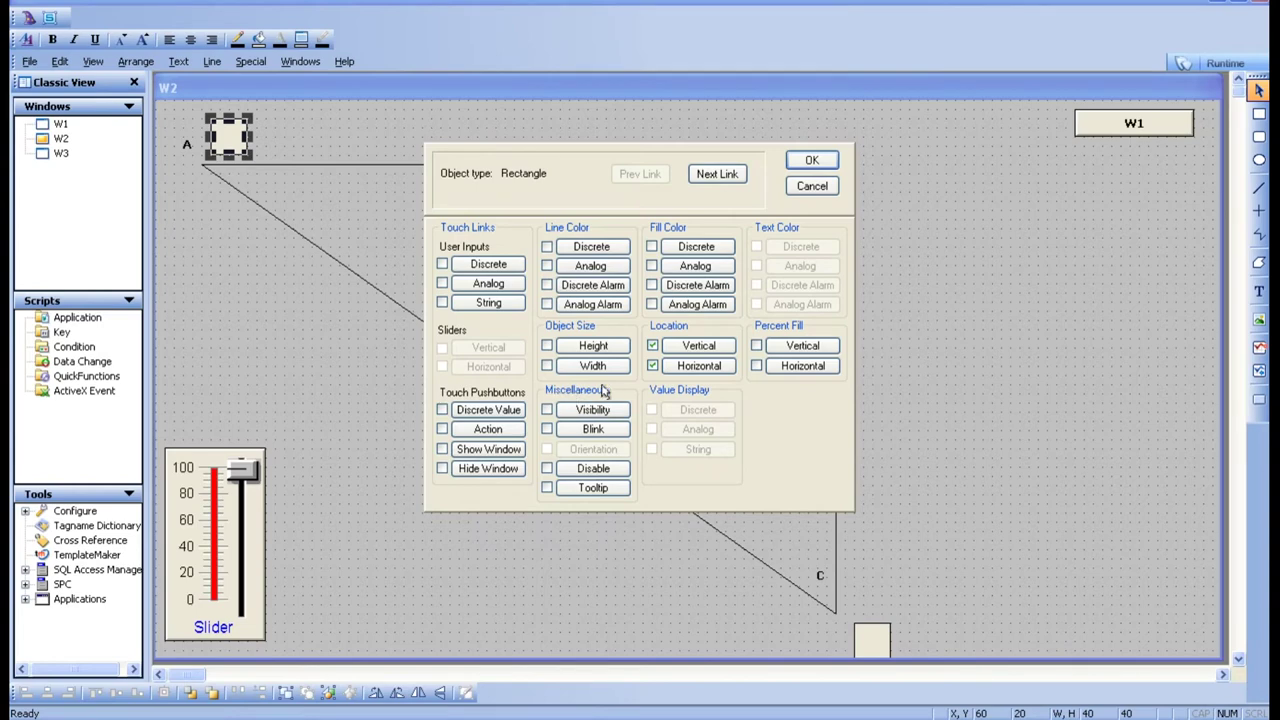
left_click(587, 412)
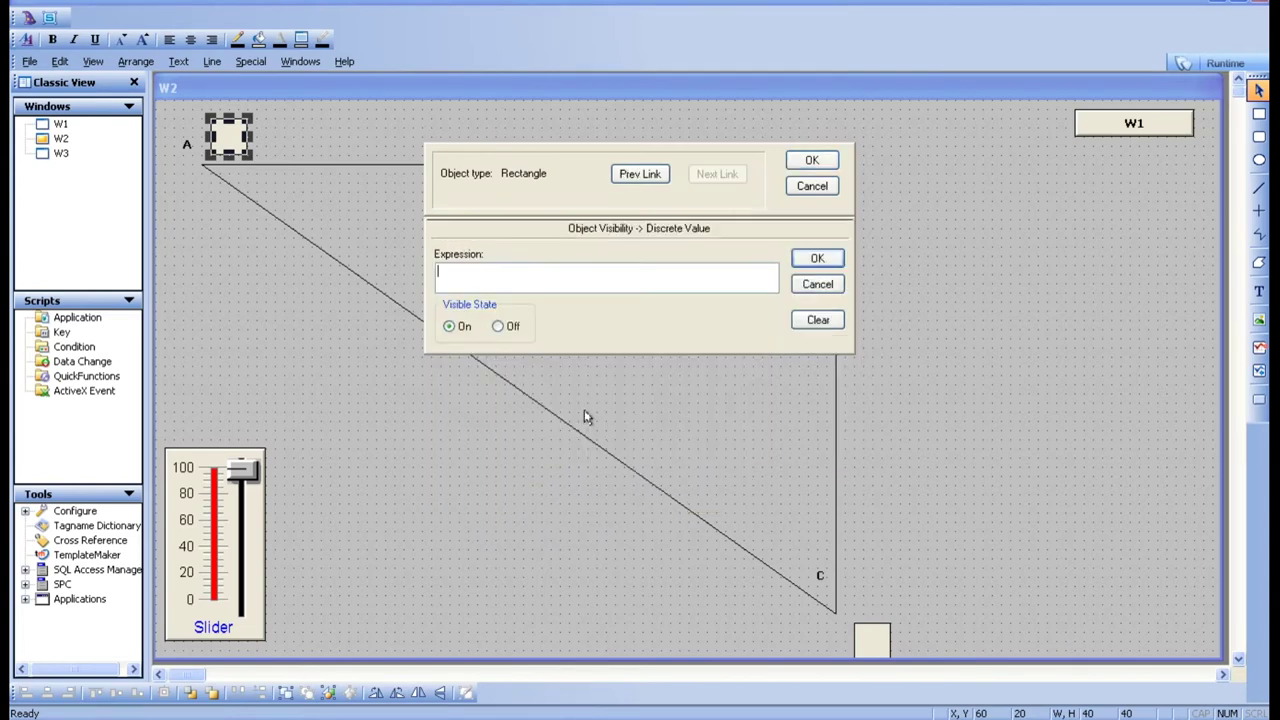
left_click(594, 271)
left_click(465, 329)
left_click(463, 333)
left_click(454, 332)
left_click(464, 270)
type("$ApplicationVersion")
key("BackSpace")
key("BackSpace")
key("BackSpace")
key("BackSpace")
key("BackSpace")
key("BackSpace")
key("BackSpace")
key("BackSpace")
key("BackSpace")
key("BackSpace")
key("BackSpace")
key("BackSpace")
key("BackSpace")
key("BackSpace")
key("BackSpace")
key("BackSpace")
key("BackSpace")
key("BackSpace")
Set the visibility expression of the square at corner A to LEVEL <61 using the LEVEL tag, and run the application.
double_click(485, 279)
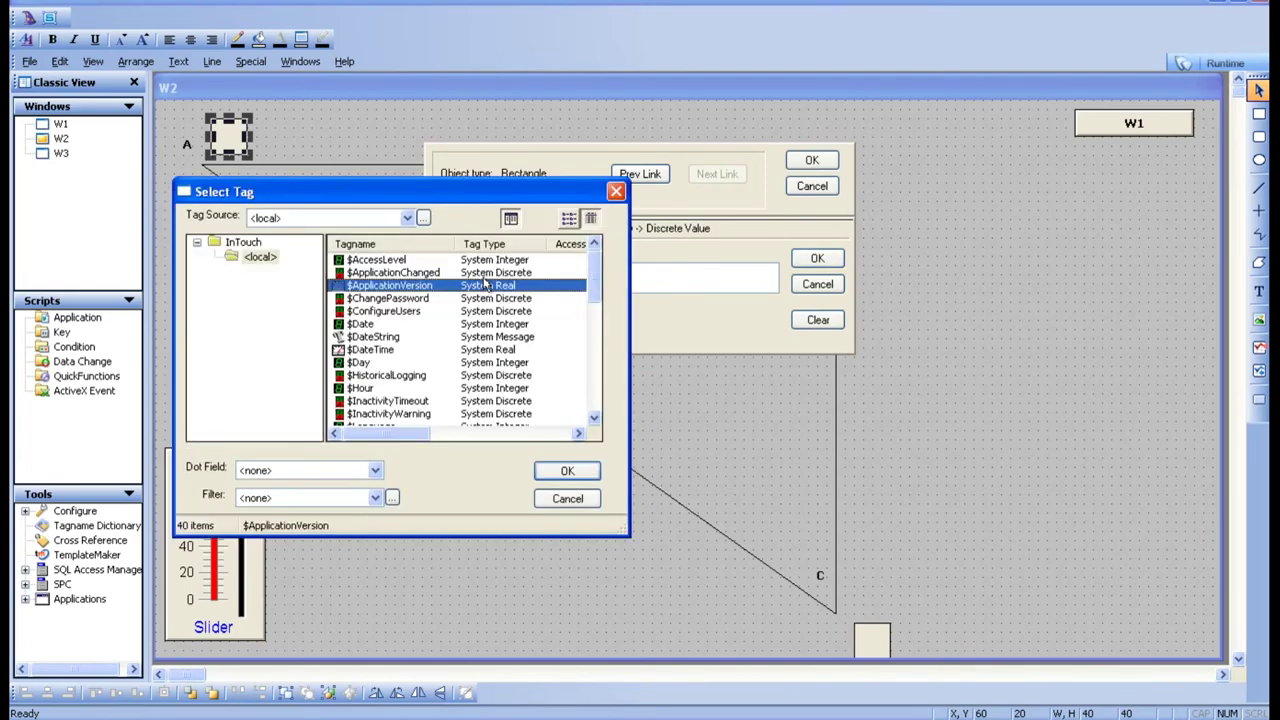
left_click(593, 405)
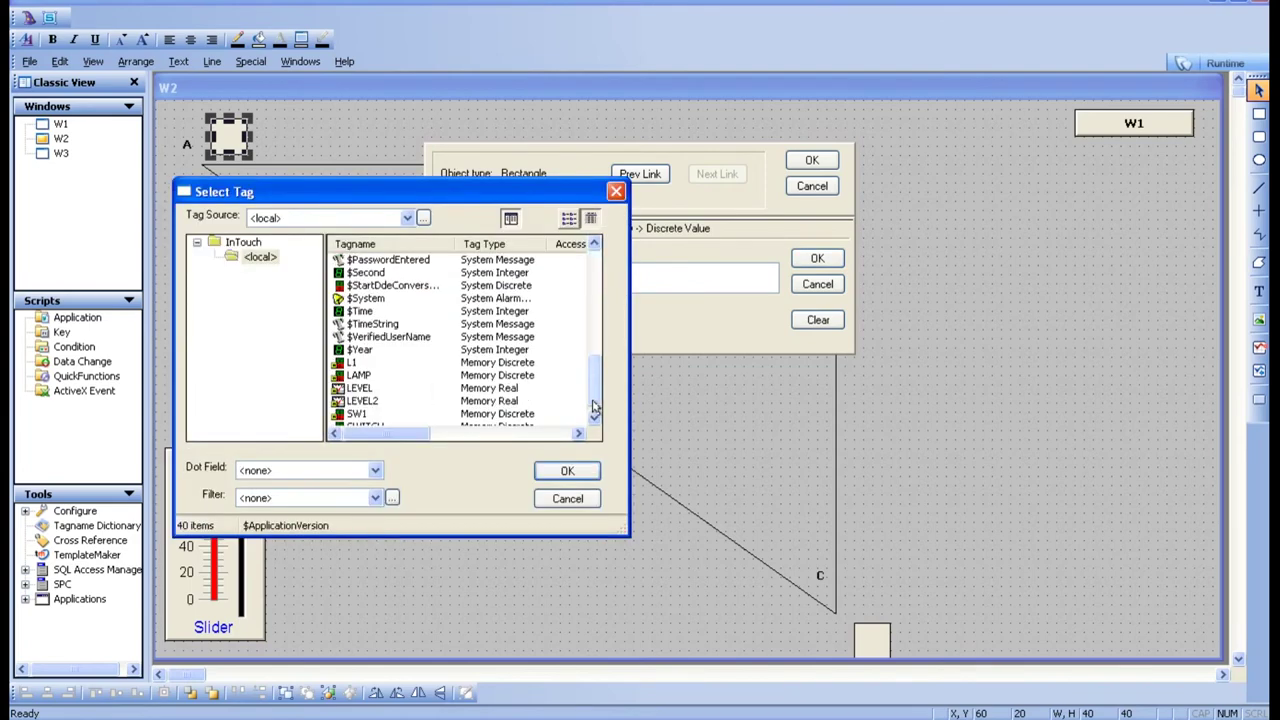
double_click(383, 388)
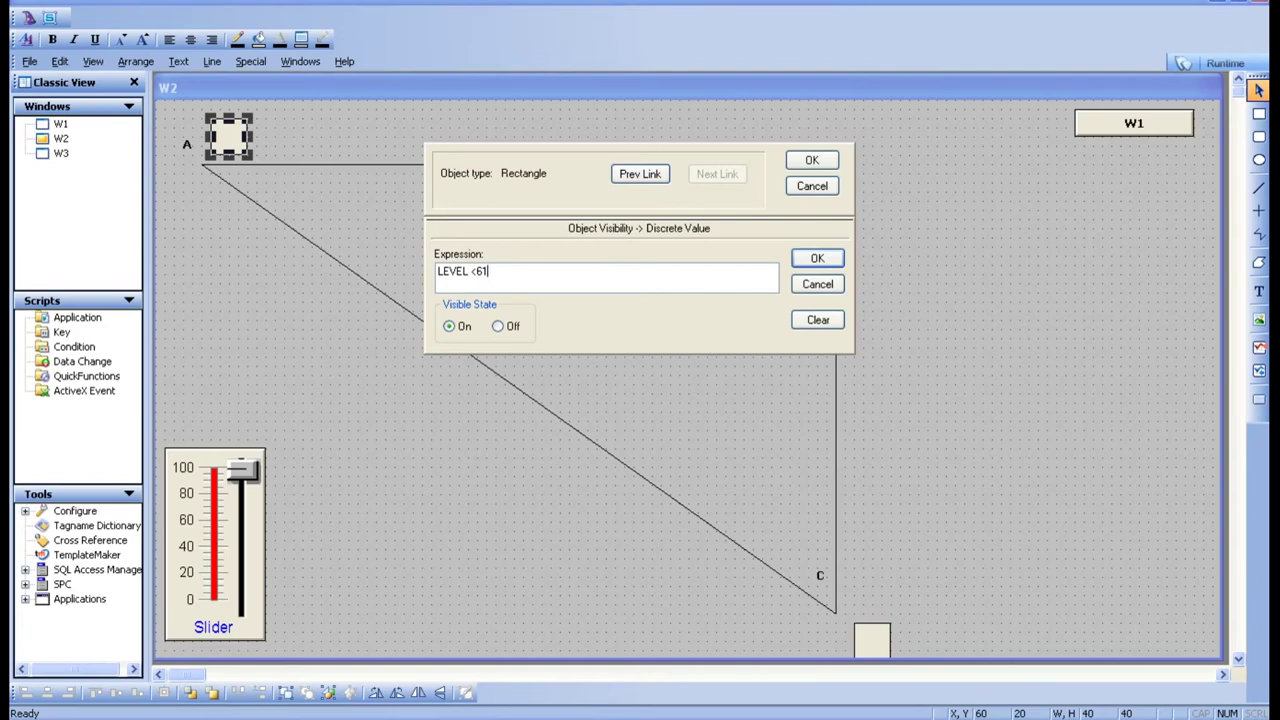
left_click(824, 258)
left_click(822, 162)
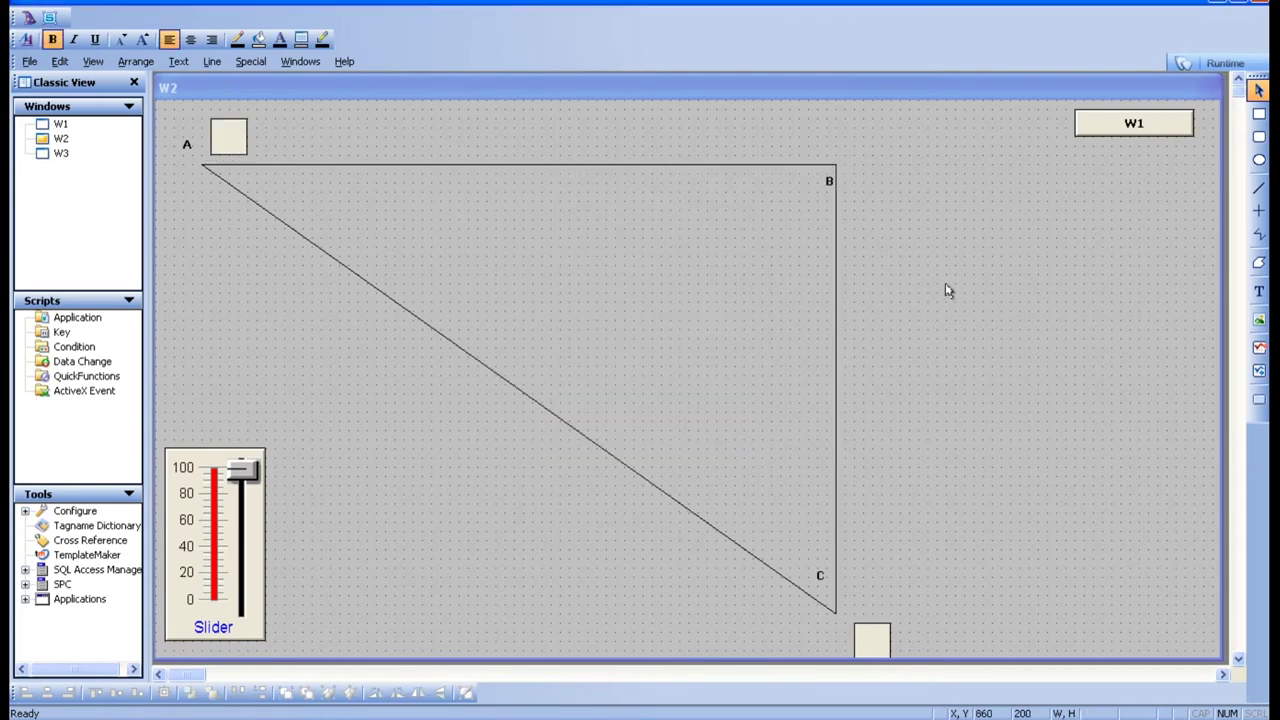
left_click(1225, 63)
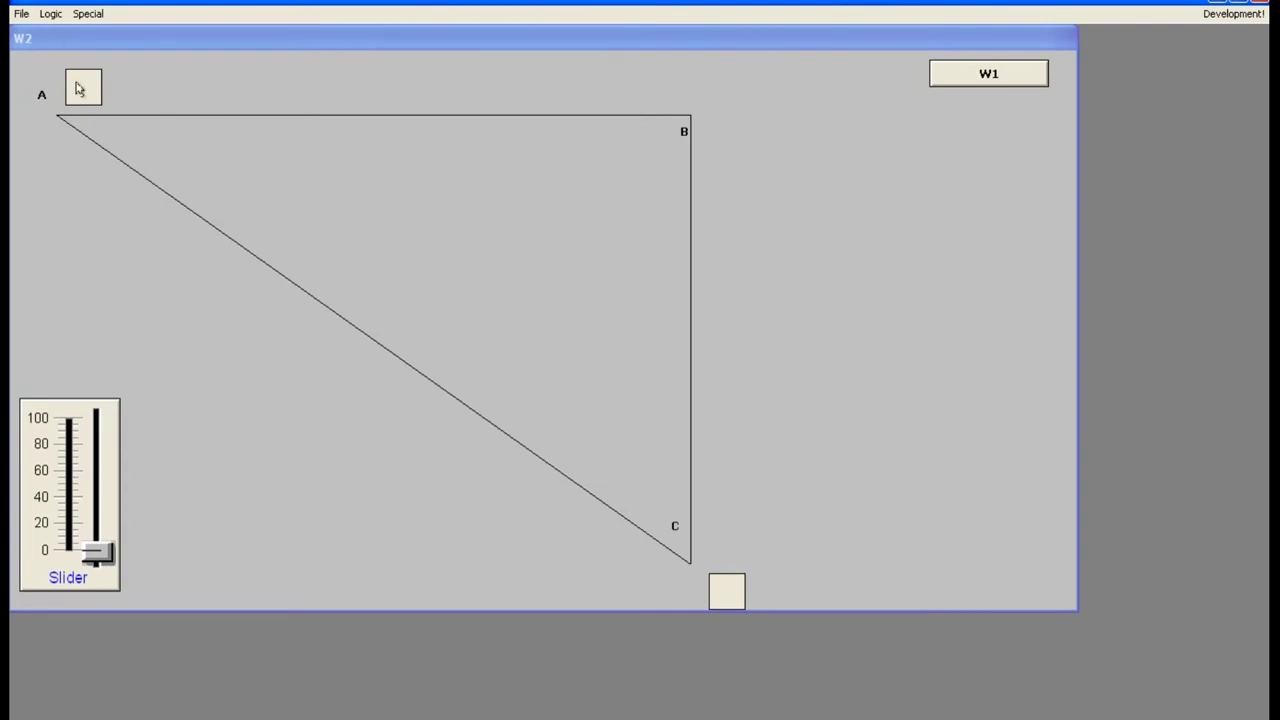
Test the squares' movement by sliding the level up past 60, back below it and down to 0.
left_click_drag(98, 552, 90, 455)
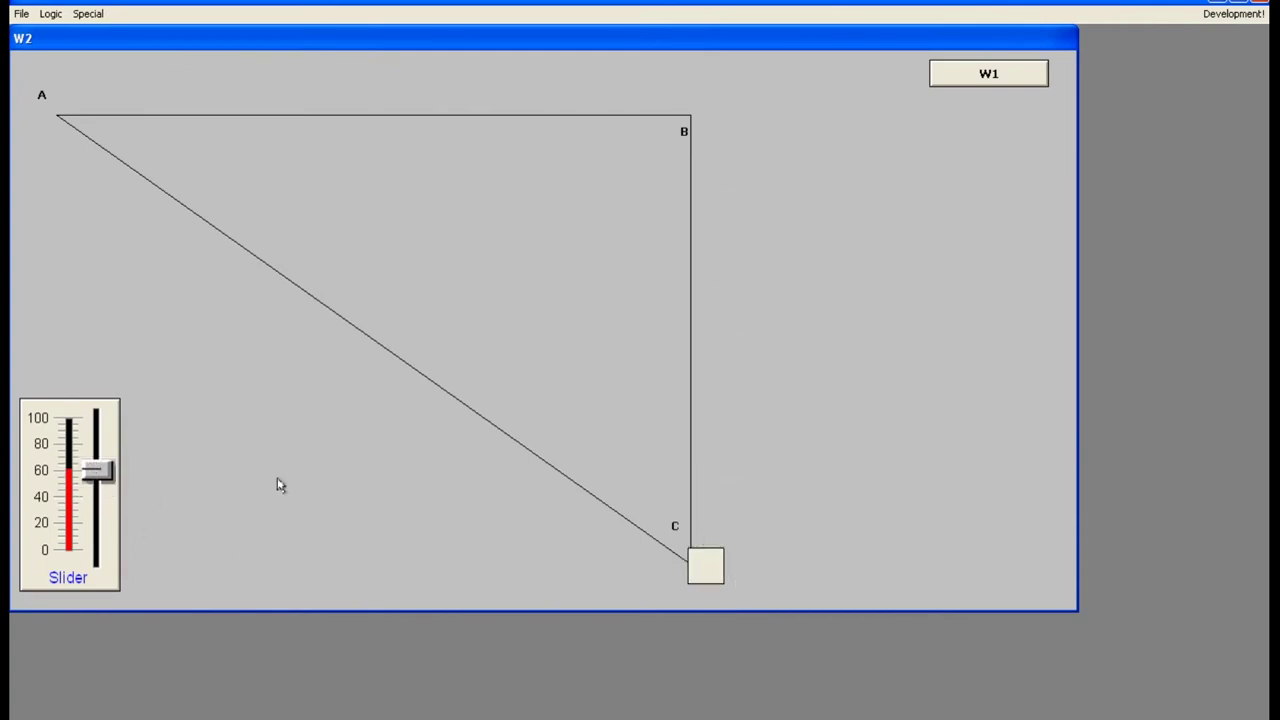
left_click_drag(98, 470, 100, 457)
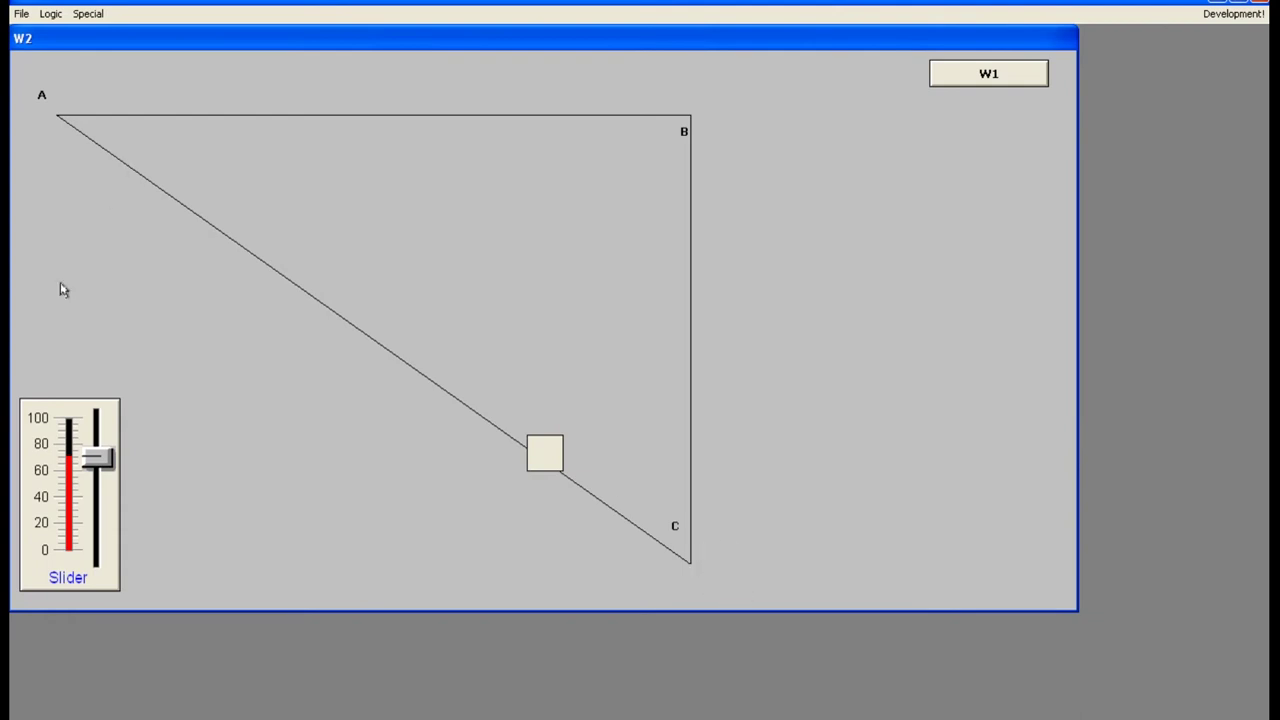
left_click(98, 458)
mouse_move(97, 458)
left_mouse_down()
mouse_move(87, 397)
mouse_move(99, 458)
left_mouse_up()
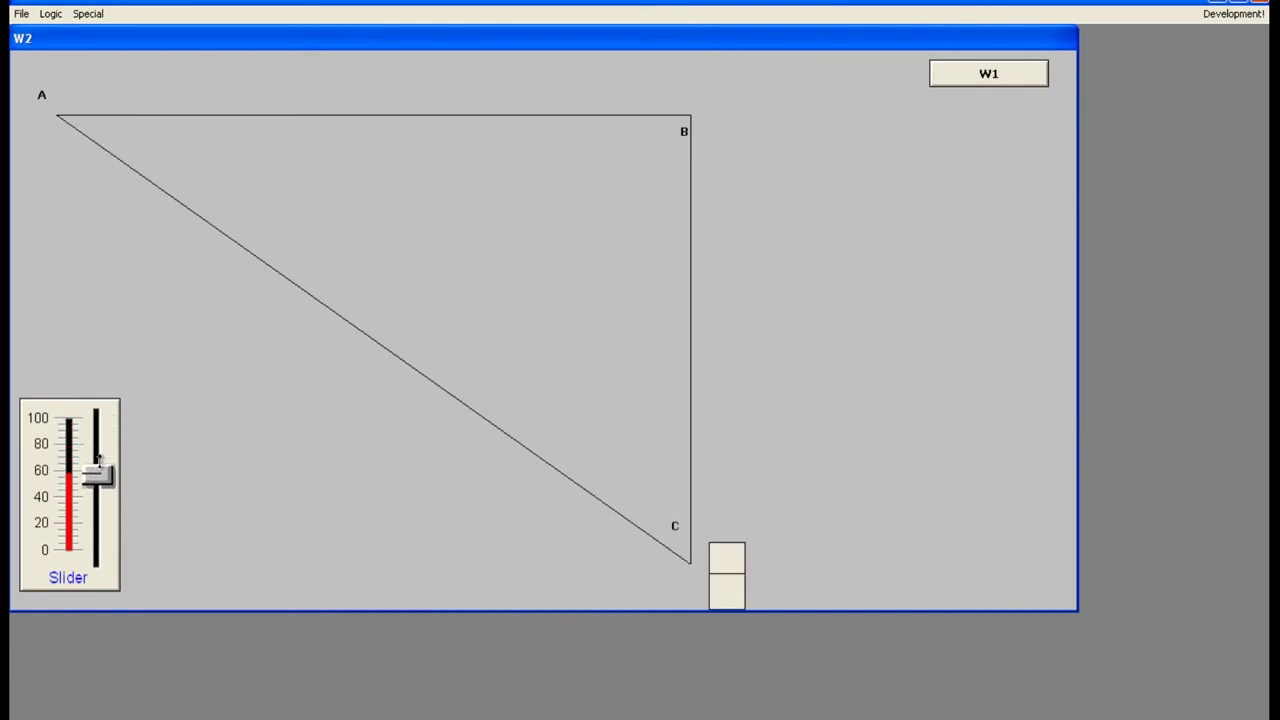
left_click_drag(99, 457, 99, 488)
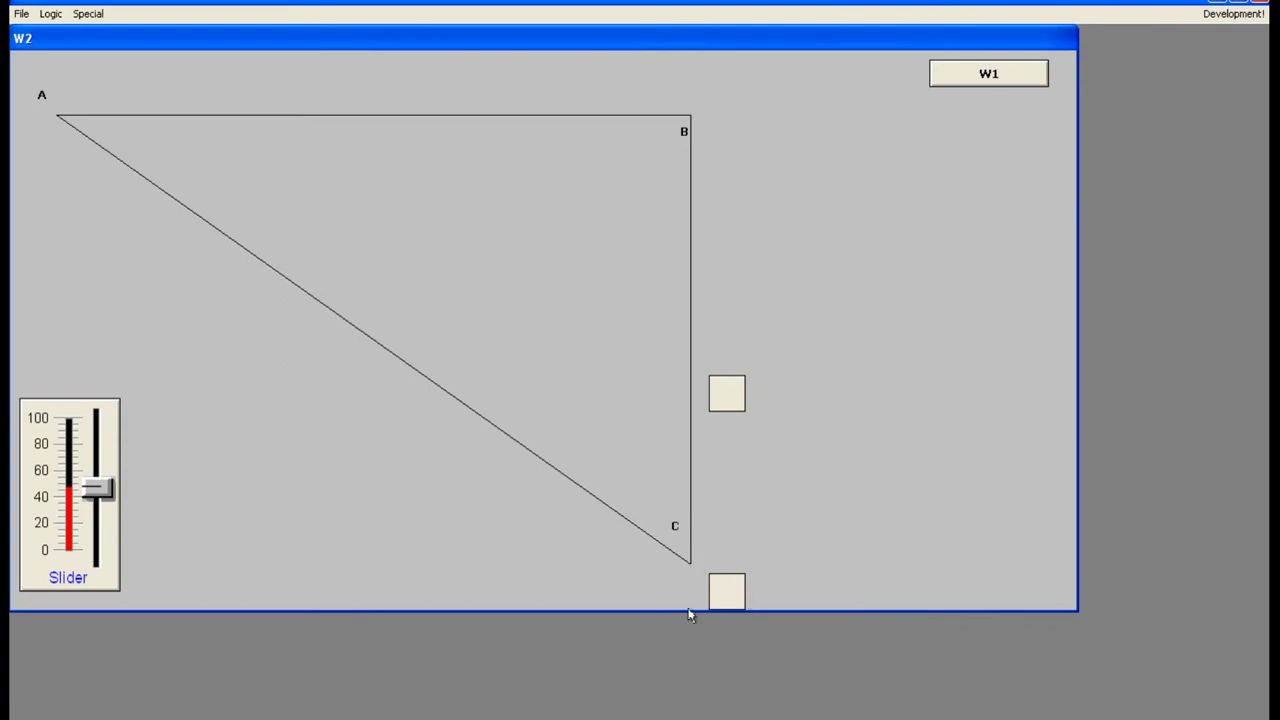
left_click(105, 487)
left_click_drag(105, 487, 103, 558)
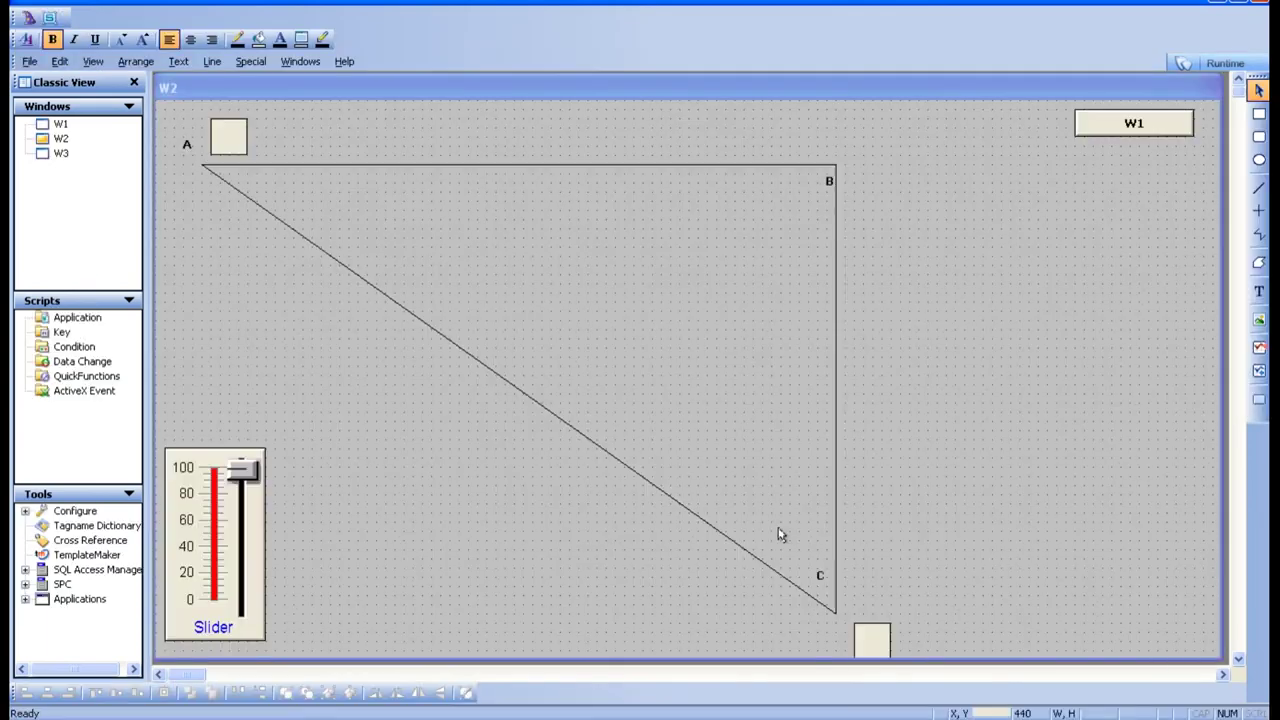
Give the square near corner C a visibility link with the expression LEVEL >60 and visible state On.
double_click(869, 643)
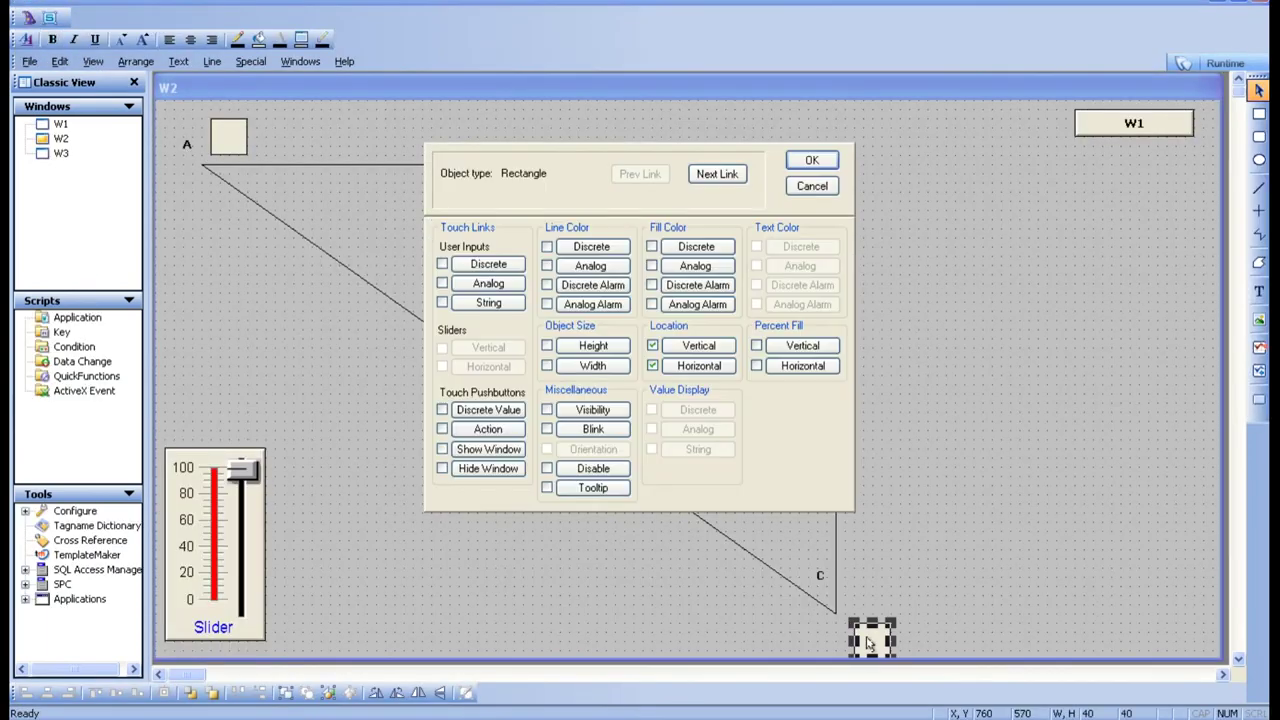
left_click(605, 412)
left_click(518, 277)
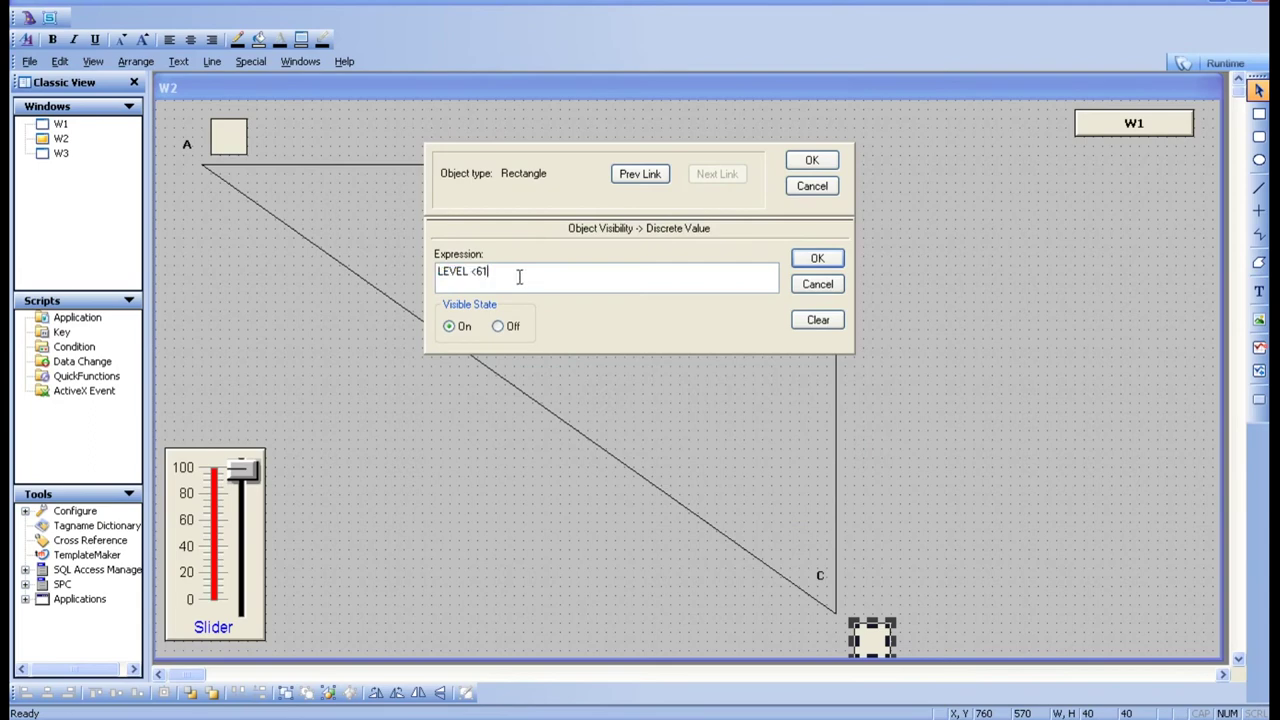
double_click(477, 271)
type(">61")
key("BackSpace")
type("0")
left_click(818, 258)
left_click(814, 160)
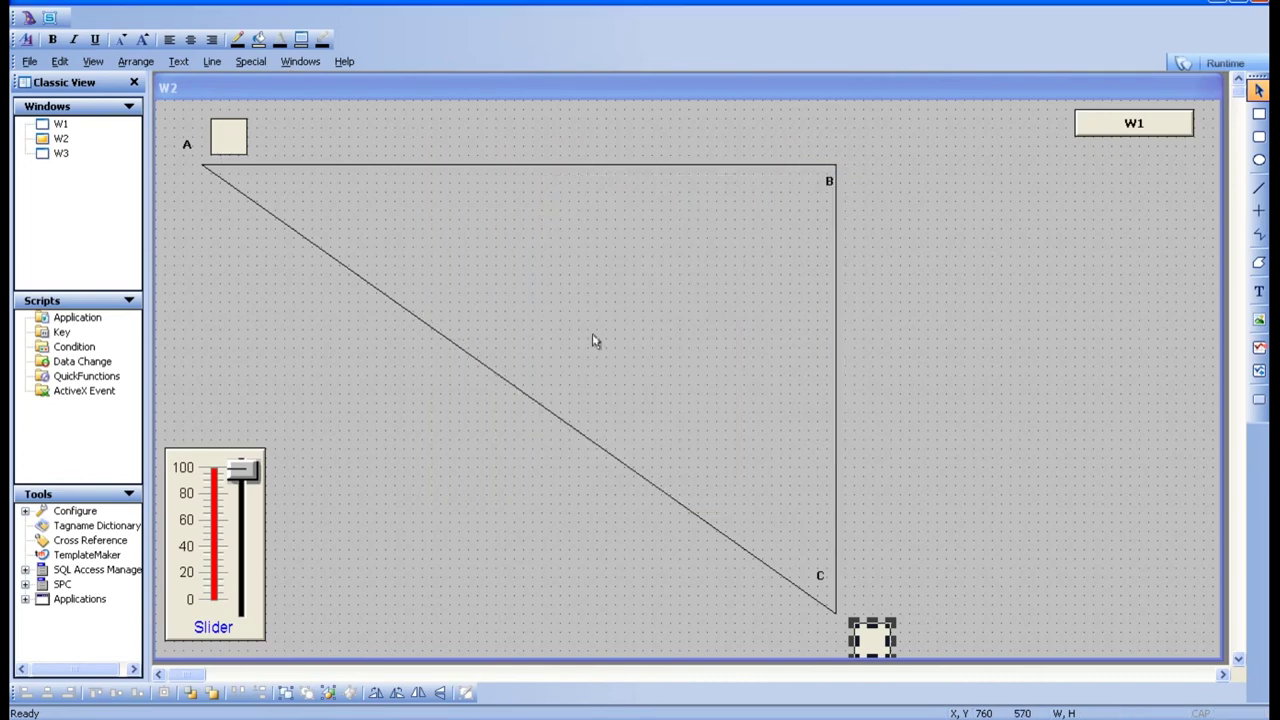
Run the application, test both squares' visibility by moving the slider up to 100 and back to 0, and return to development.
left_click(1226, 64)
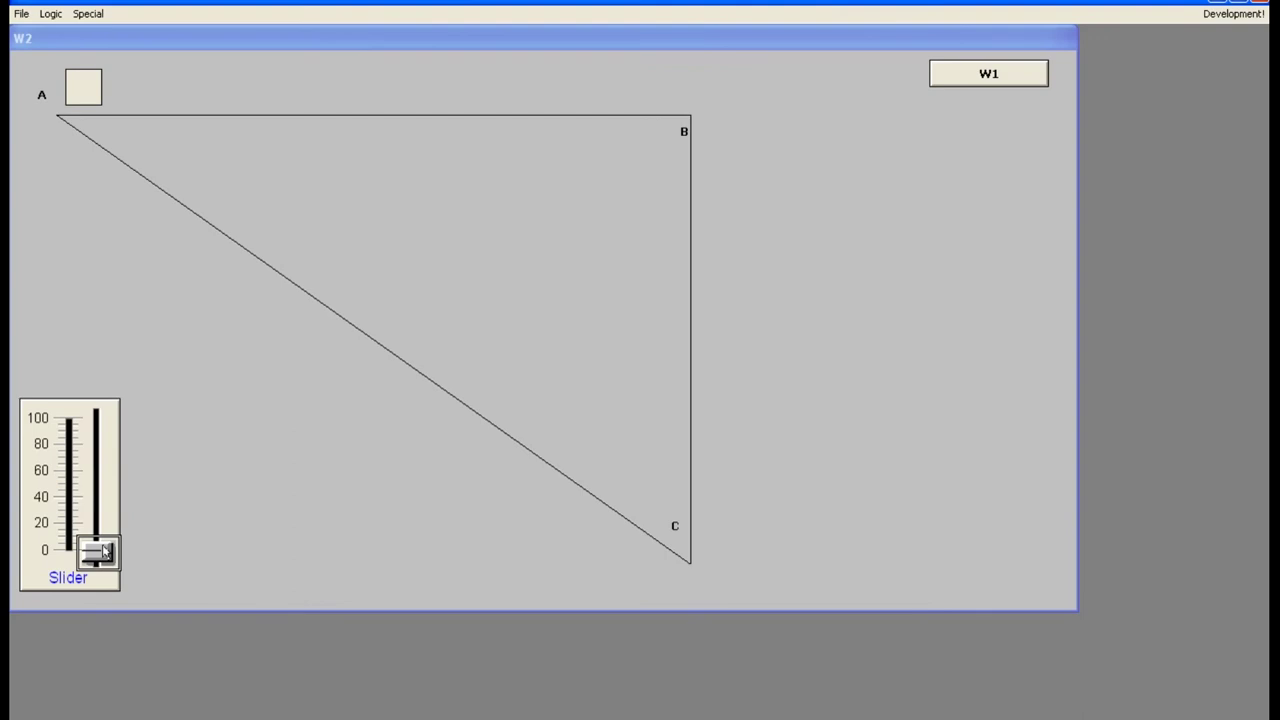
left_click(104, 552)
left_click_drag(103, 542, 27, 380)
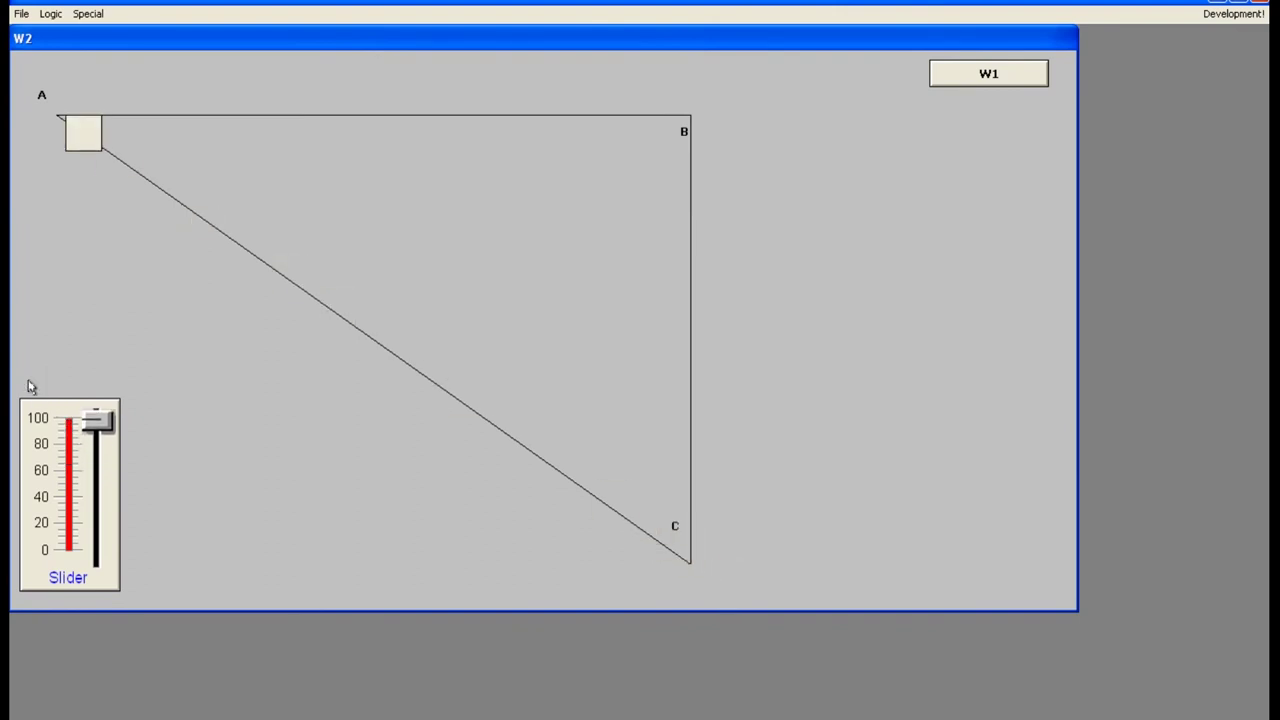
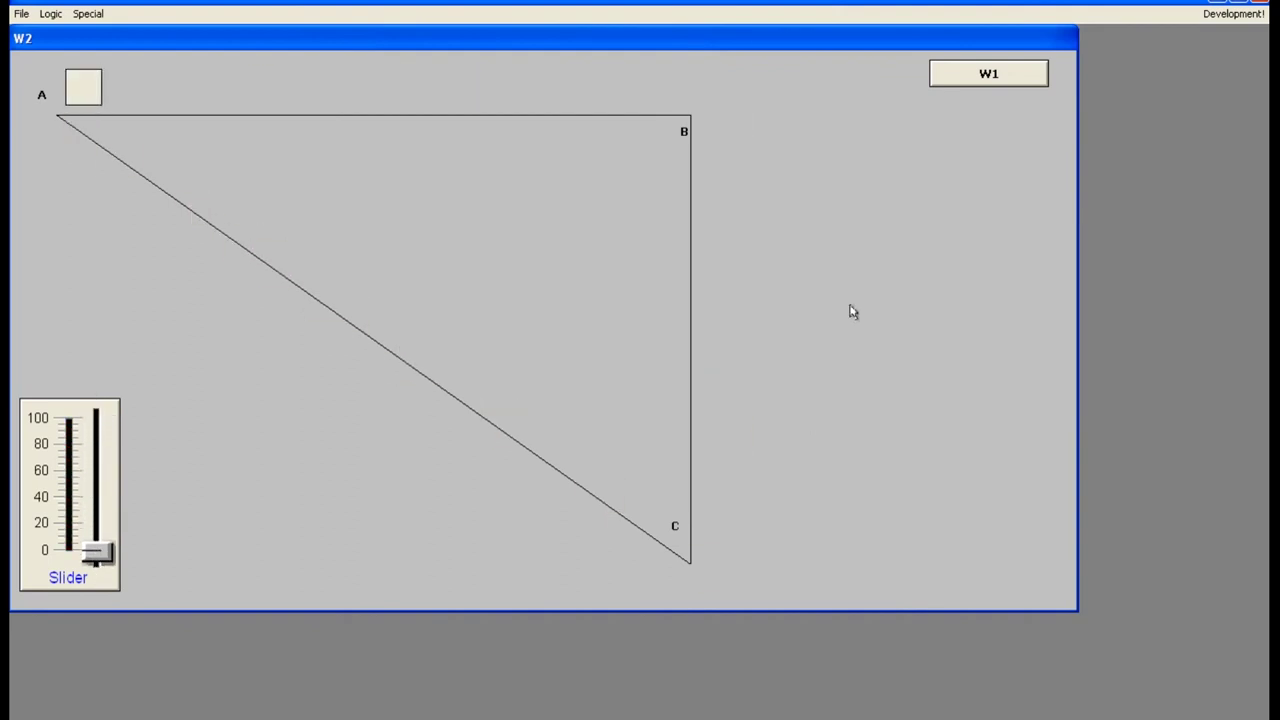
left_click(1220, 15)
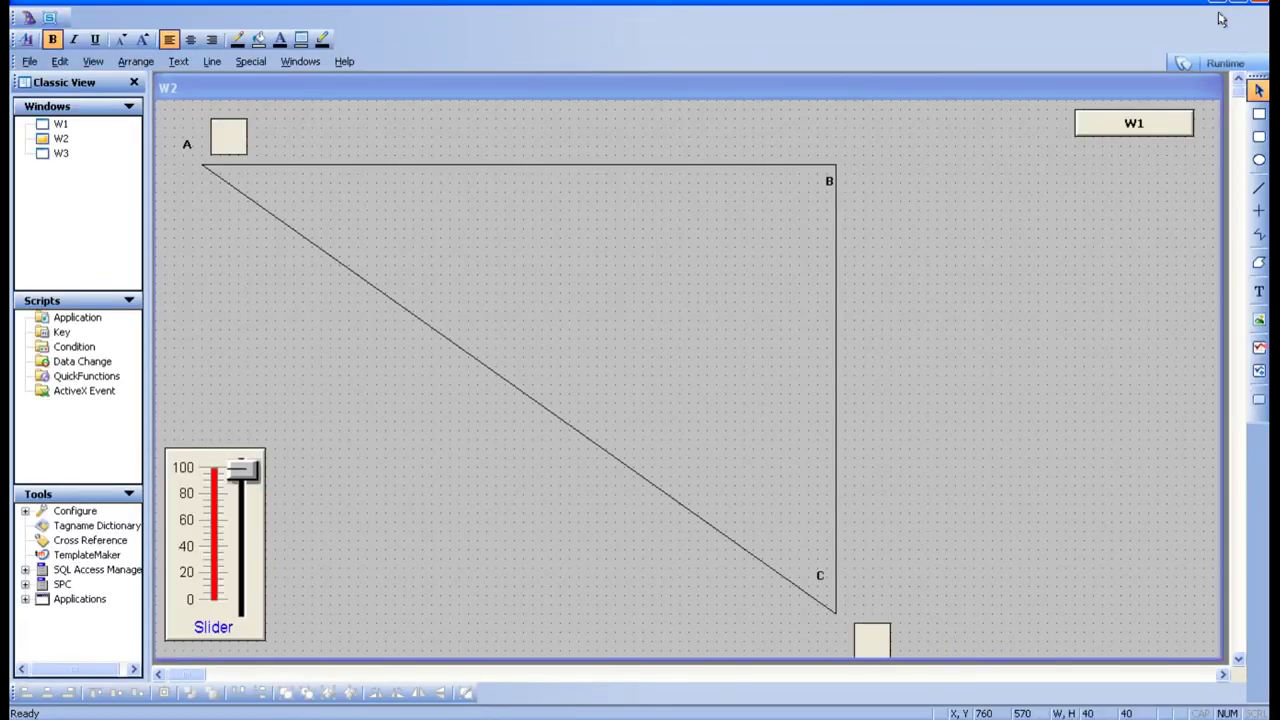
Set the visibility link of the square at corner A to LEVEL >61 with visible state Off, keeping the current Windows color scheme.
double_click(222, 143)
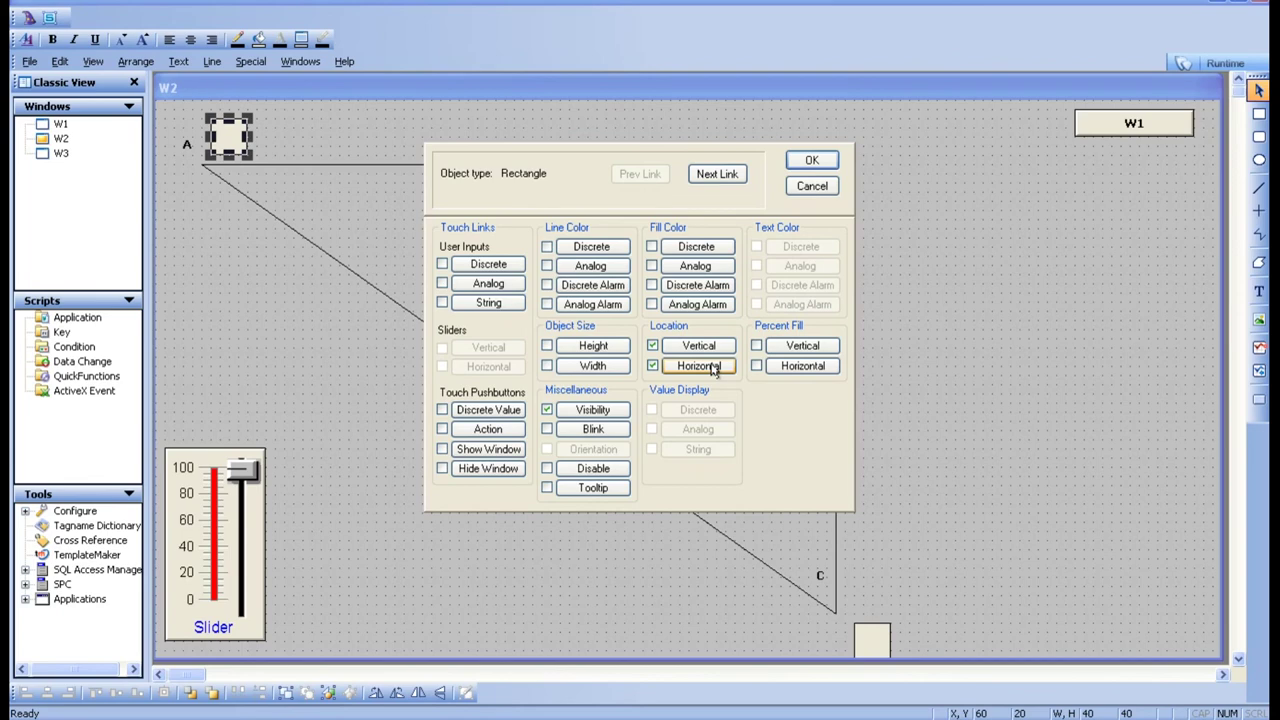
left_click(602, 412)
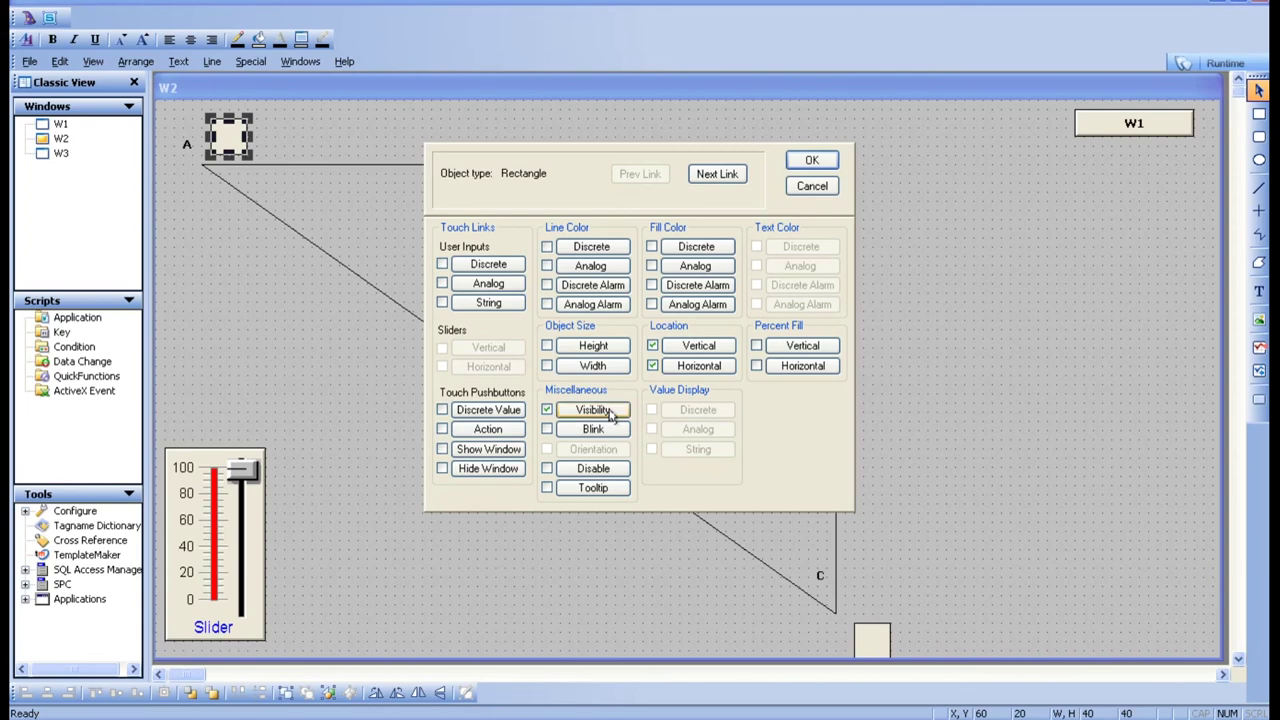
left_click(537, 271)
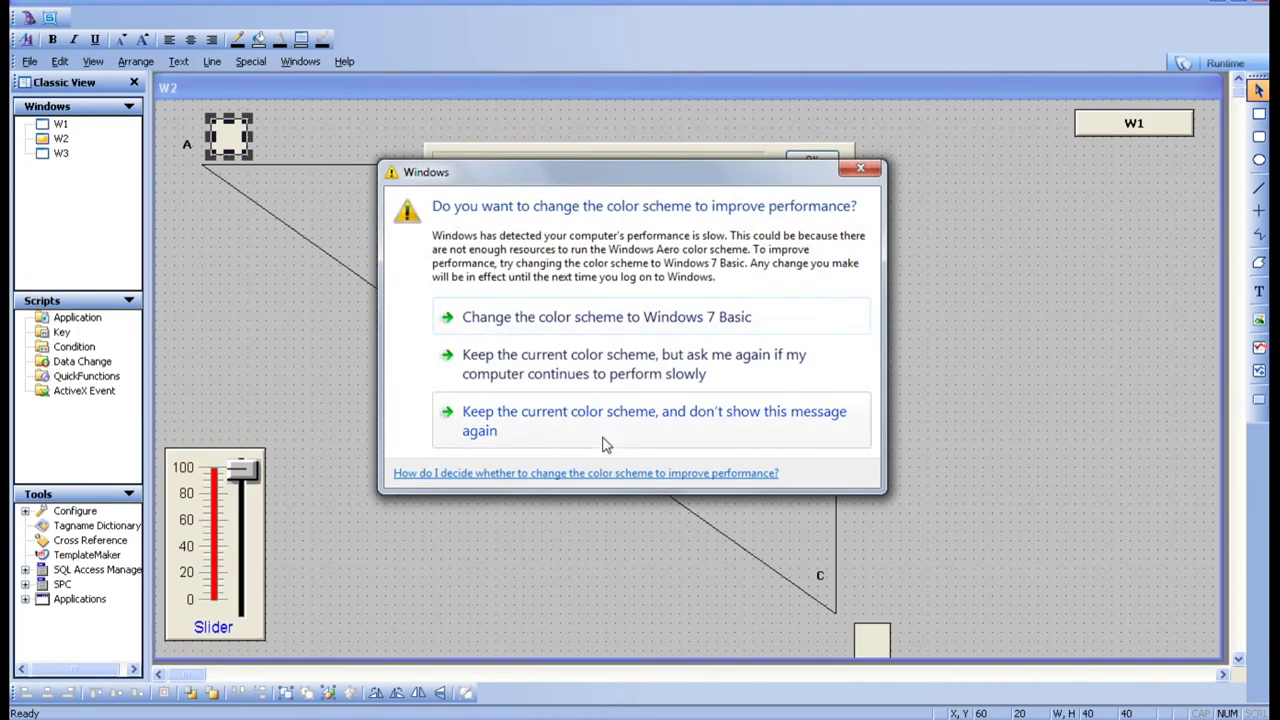
left_click(604, 444)
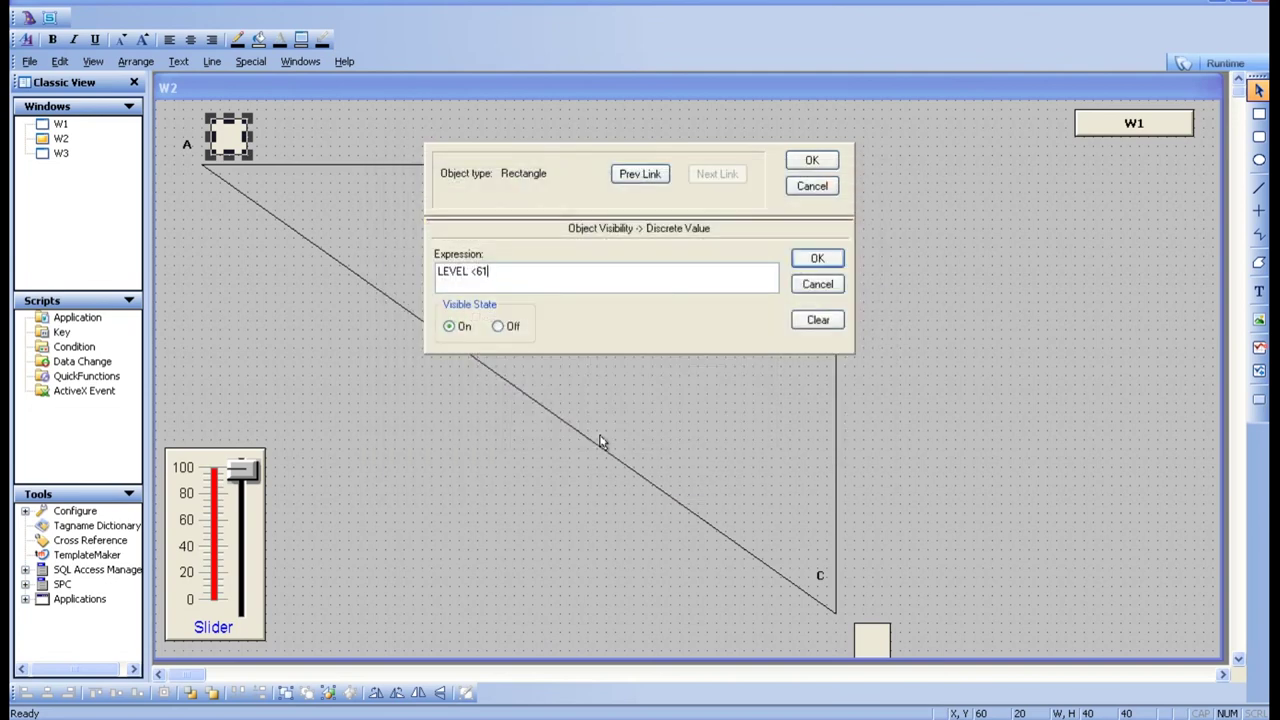
left_click(498, 327)
double_click(476, 272)
type(">")
left_click(817, 258)
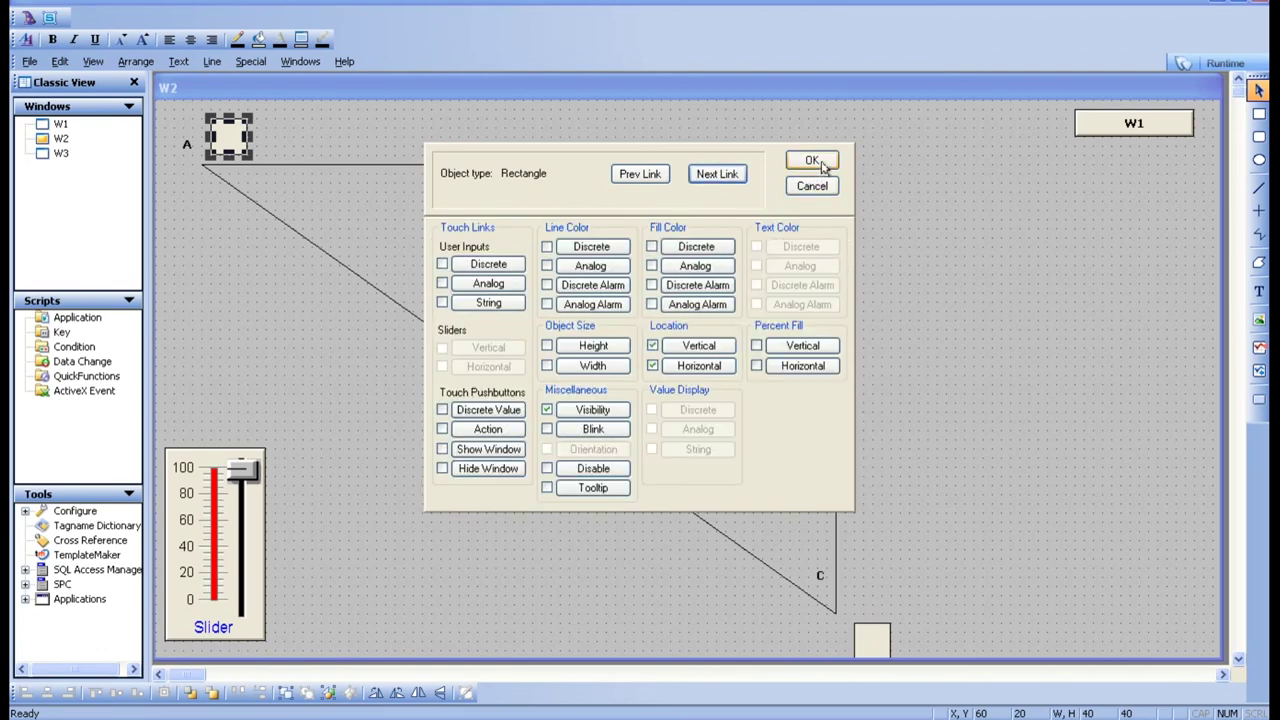
left_click(812, 160)
Run the application, test the inverted visibility of the square at corner A with the slider, and return to development.
left_click(1218, 60)
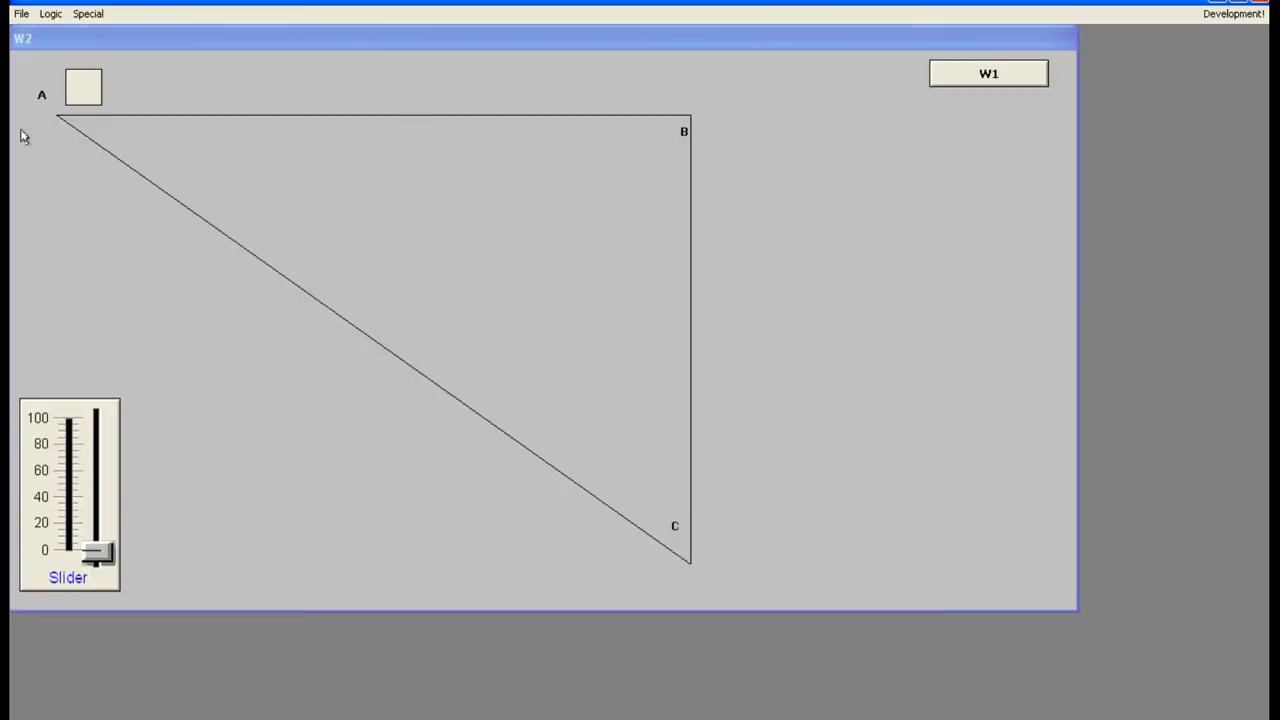
left_click(100, 545)
mouse_move(100, 545)
left_mouse_down()
mouse_move(104, 470)
mouse_move(72, 416)
mouse_move(74, 508)
mouse_move(74, 450)
mouse_move(97, 551)
left_mouse_up()
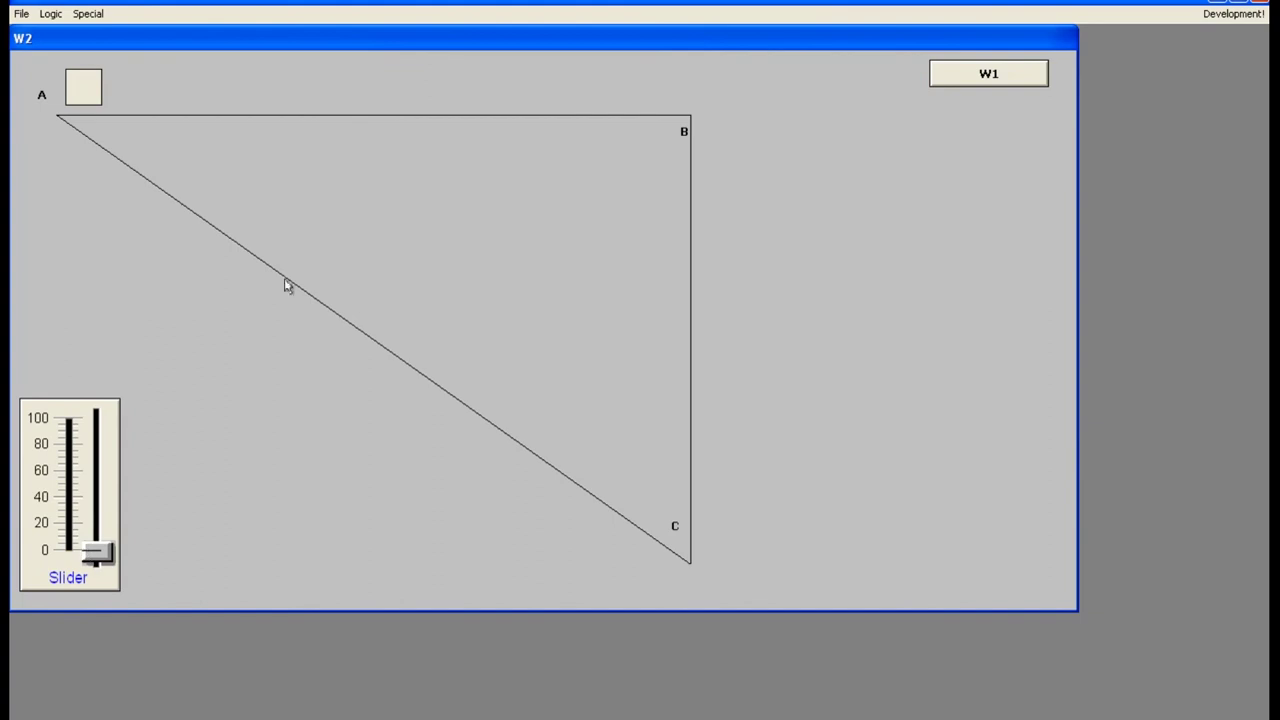
left_click(1249, 17)
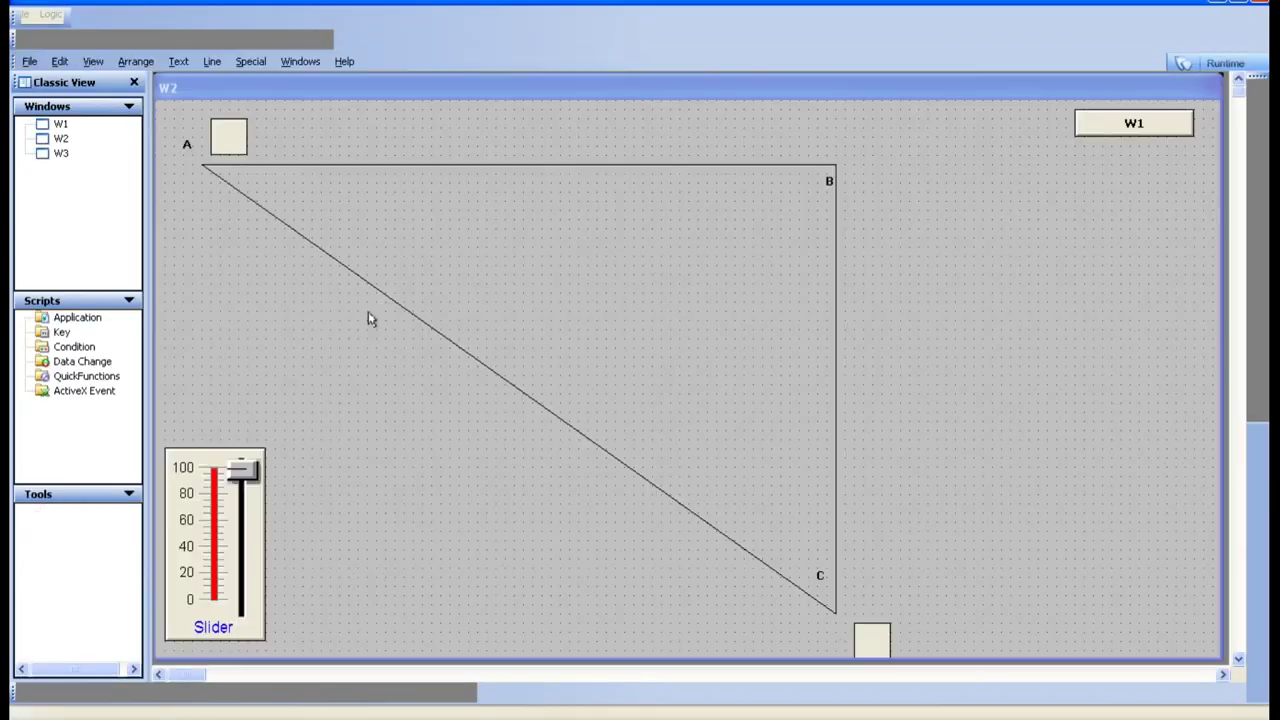
Reopen the visibility link of the square at corner A.
double_click(228, 142)
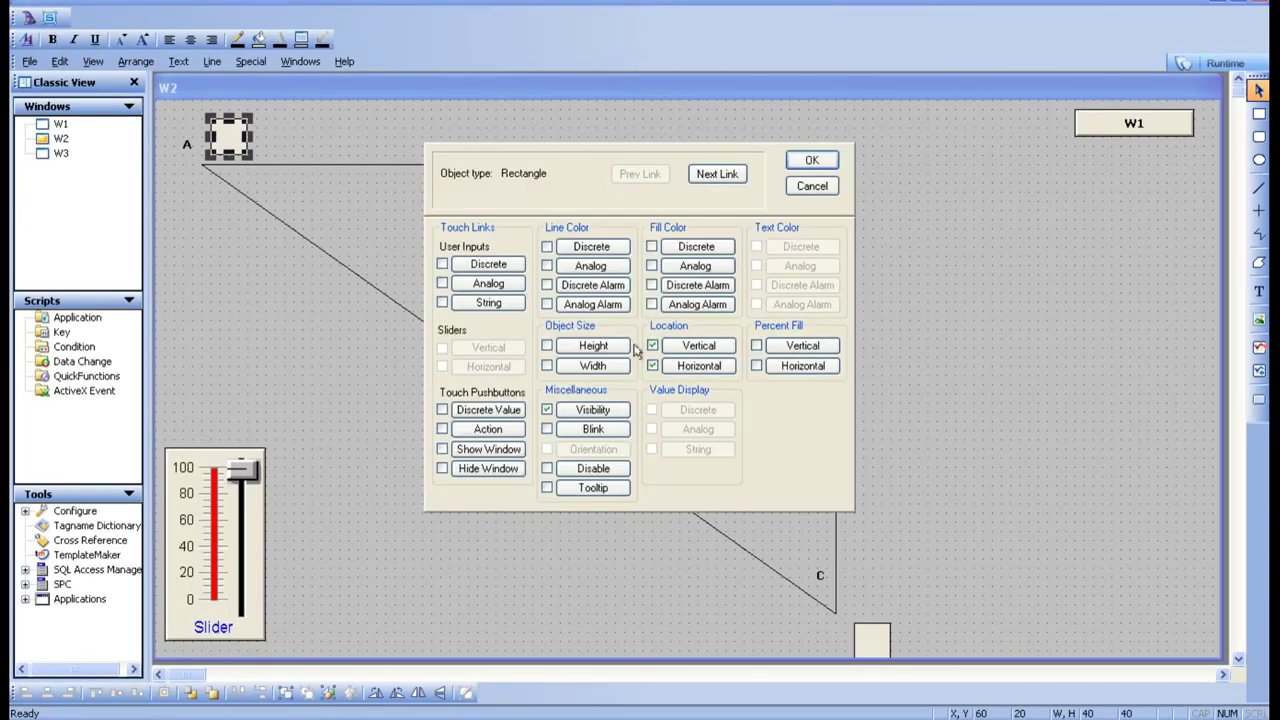
left_click(593, 410)
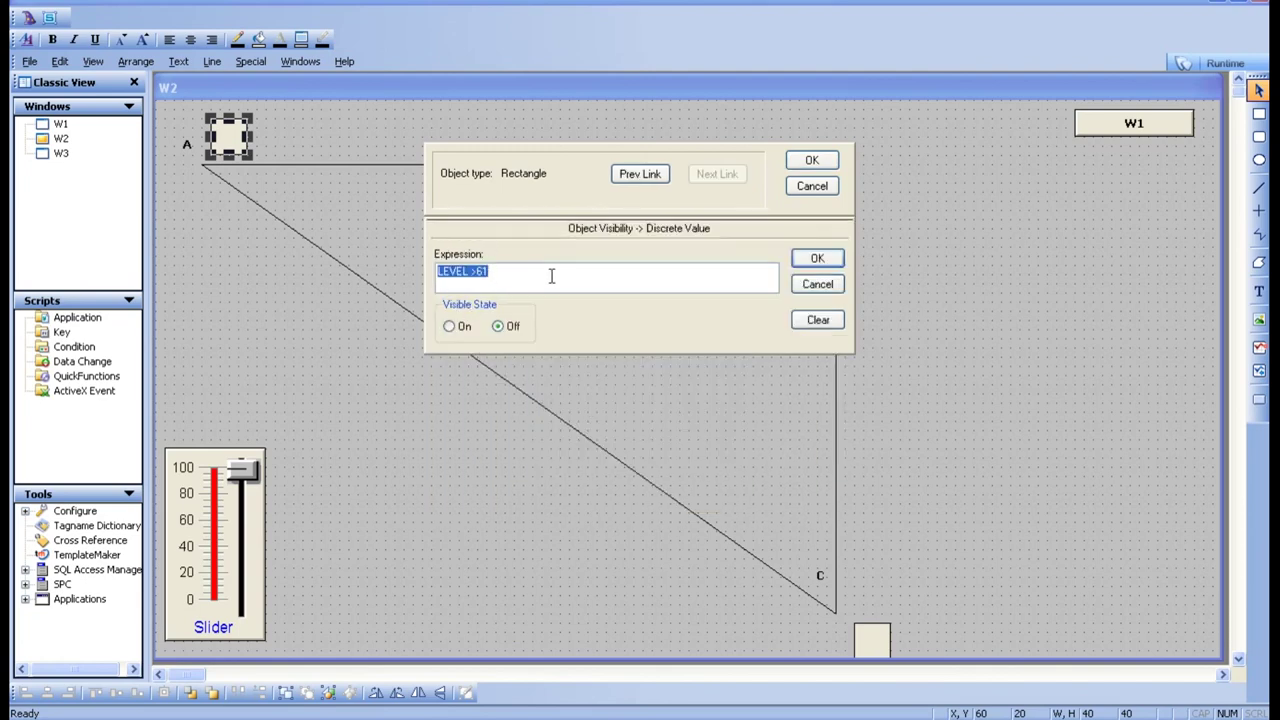